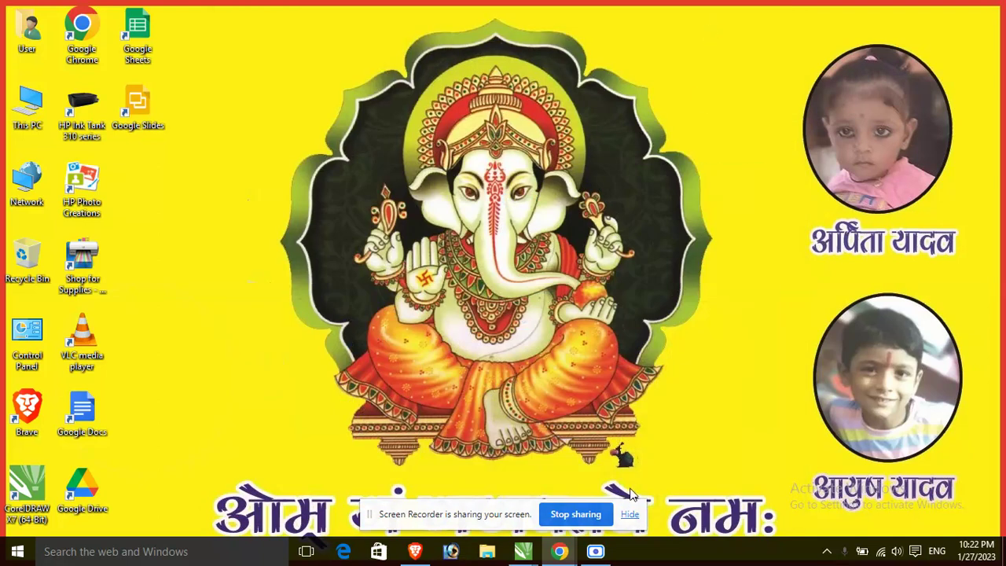
- Dismiss the screen-sharing notice and refresh the desktop
click(630, 514)
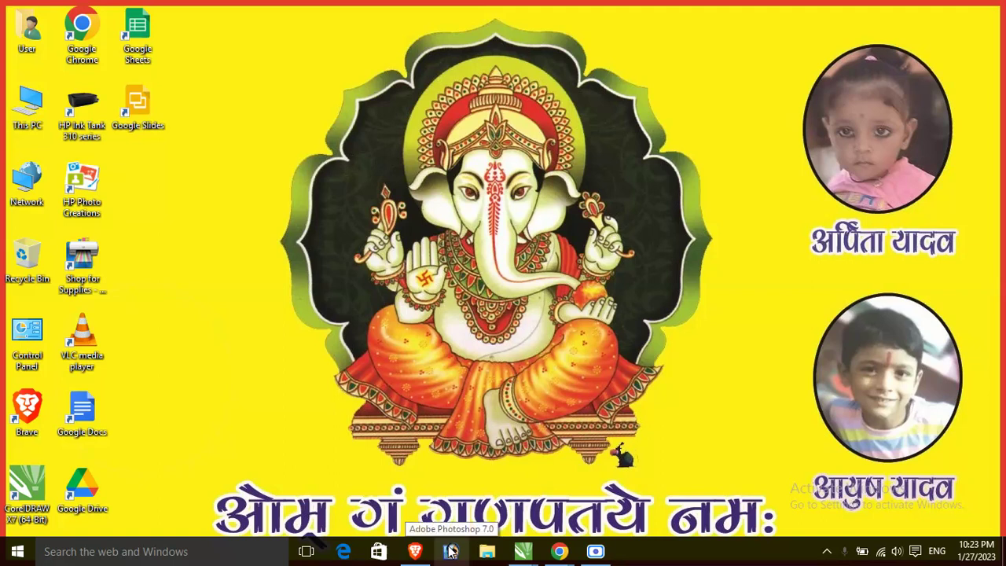
right_click(223, 366)
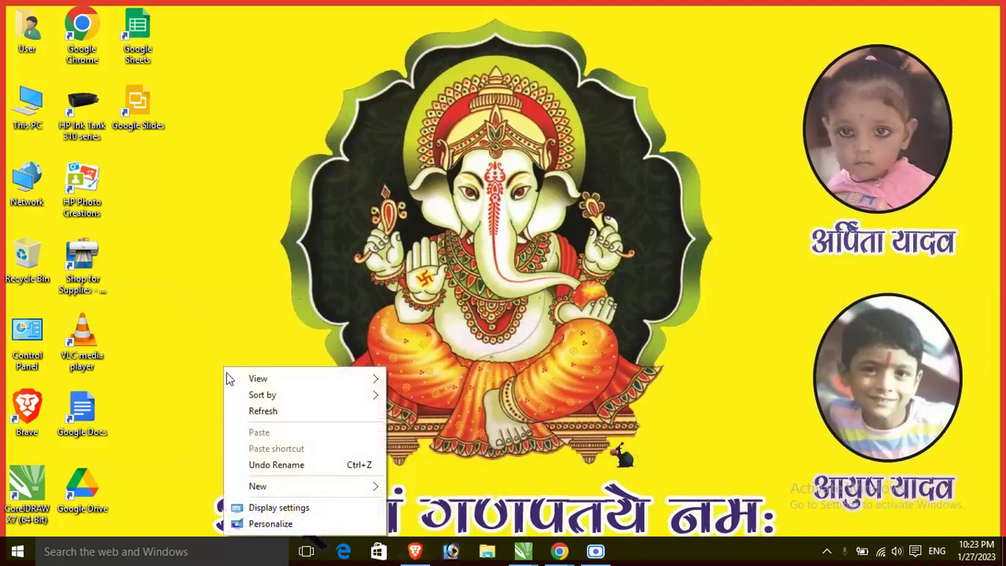
click(264, 412)
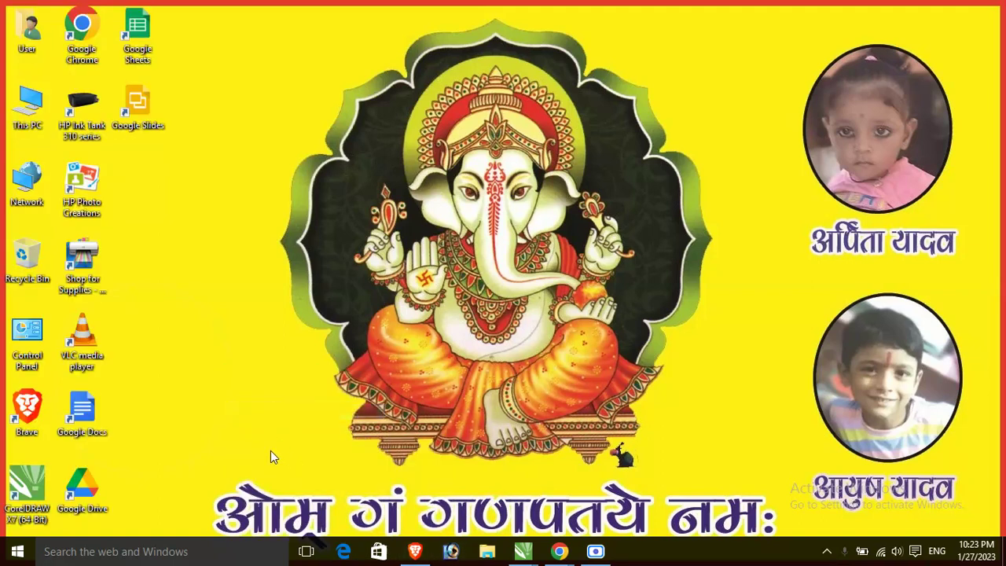
- Launch Adobe Photoshop 7.0 from the Start menu's All apps list
click(17, 552)
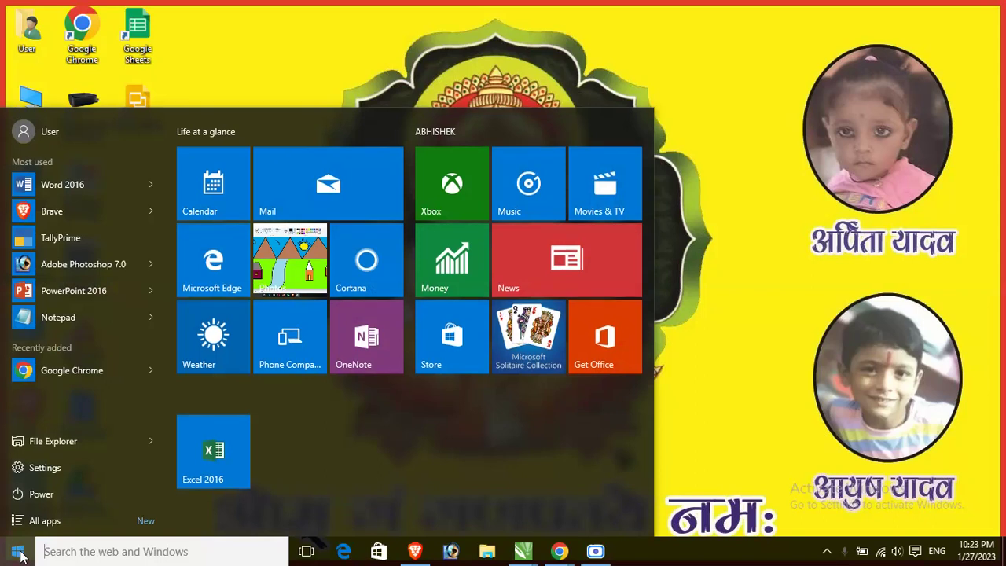
click(31, 531)
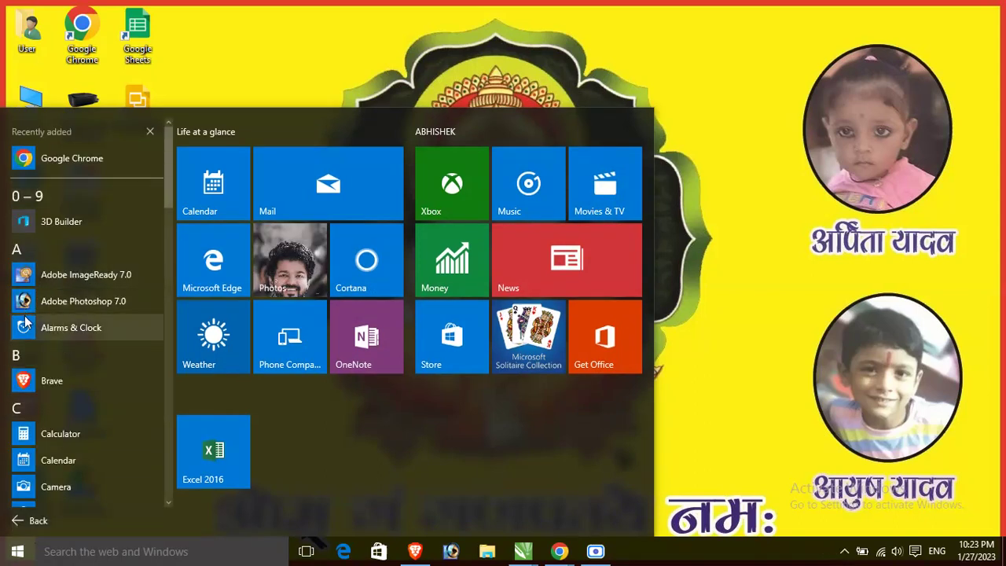
click(76, 304)
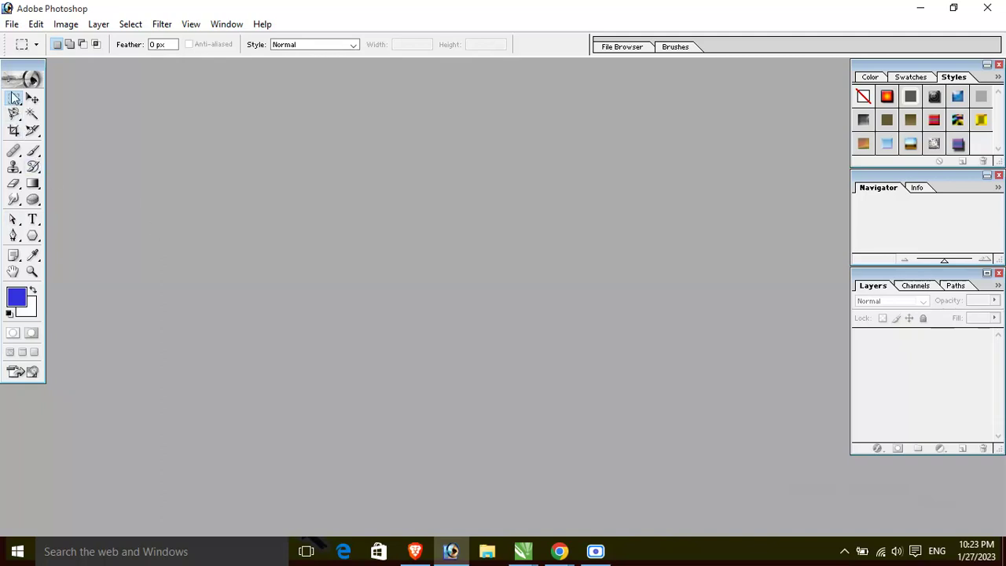
click(217, 26)
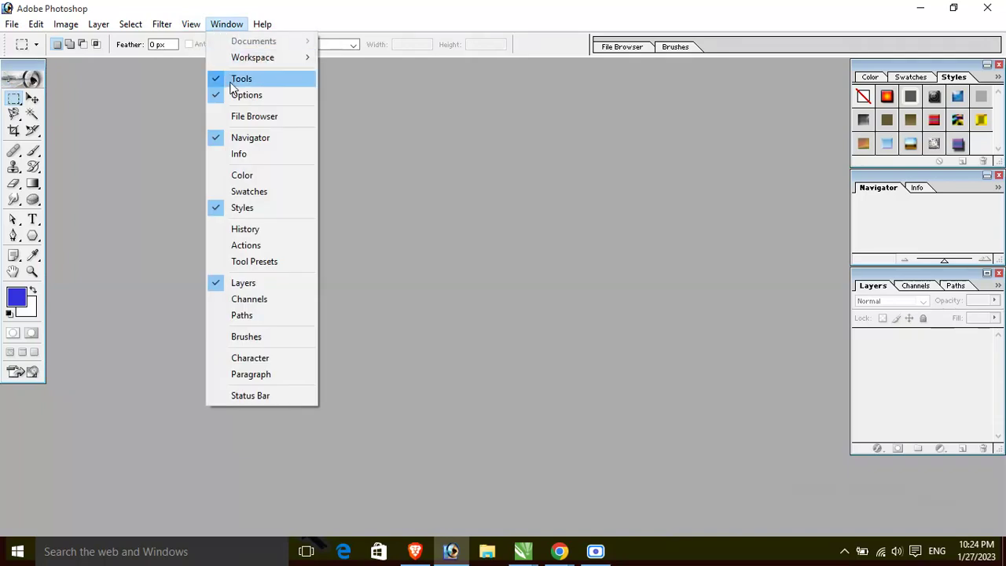
click(229, 79)
click(229, 30)
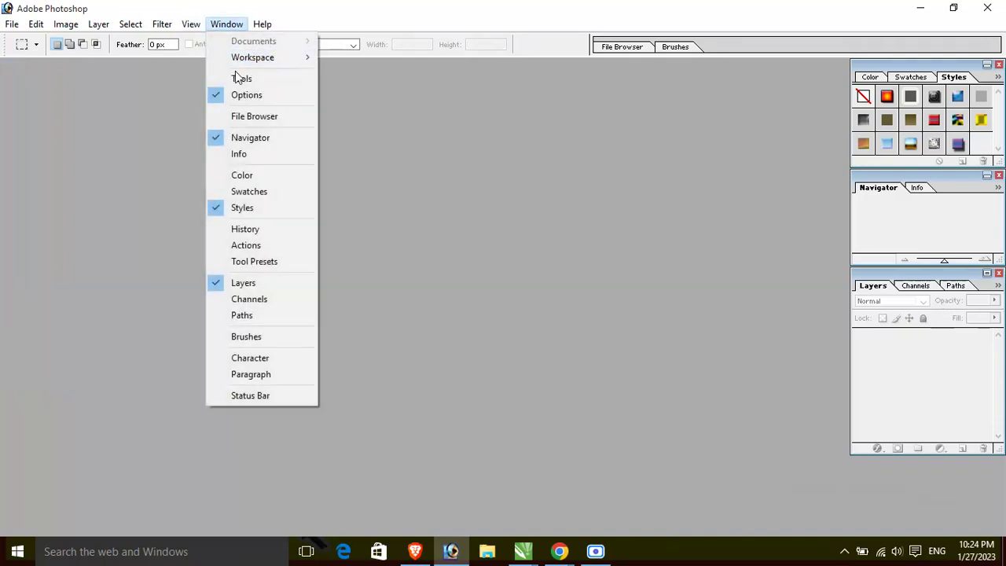
click(236, 78)
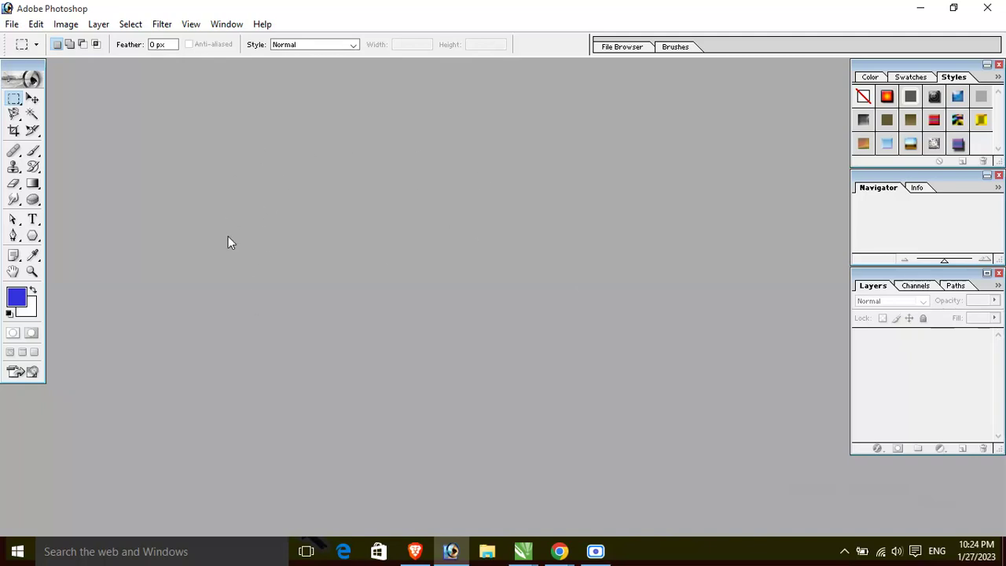
- Open the depositphotos illustration of school children crossing the road
double_click(466, 167)
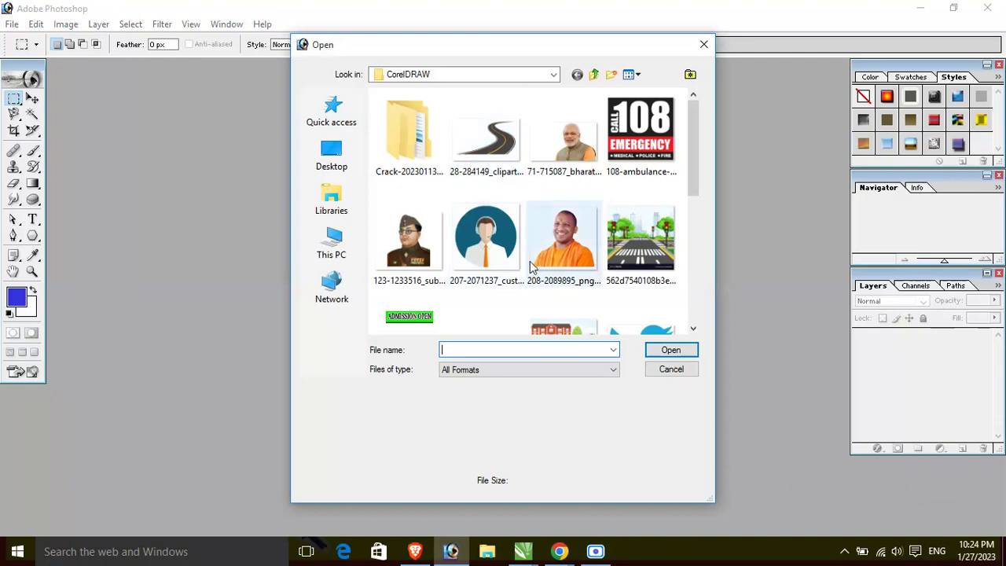
drag(692, 144, 693, 203)
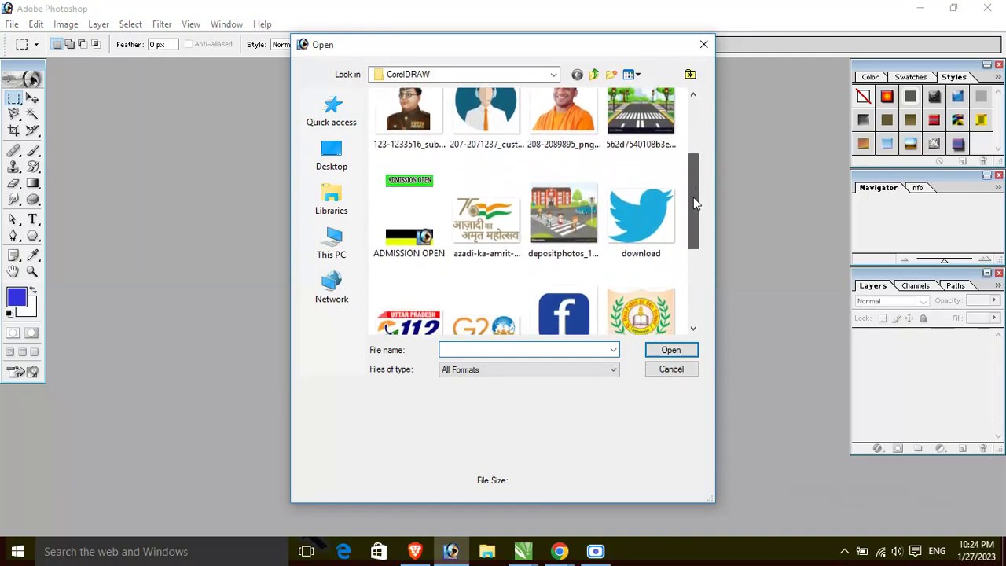
click(564, 217)
click(667, 348)
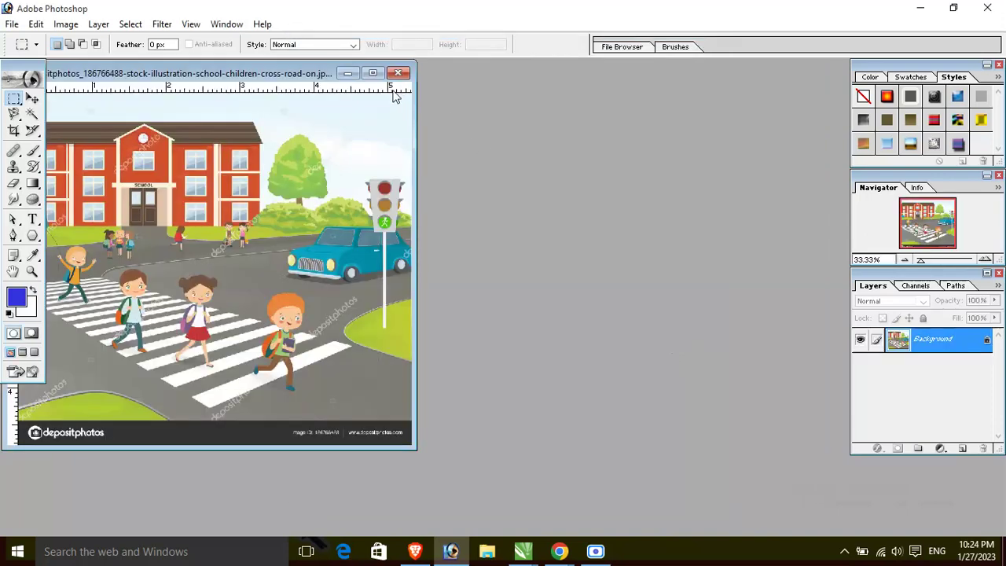
- Maximize the document window so the illustration fills the workspace
click(373, 73)
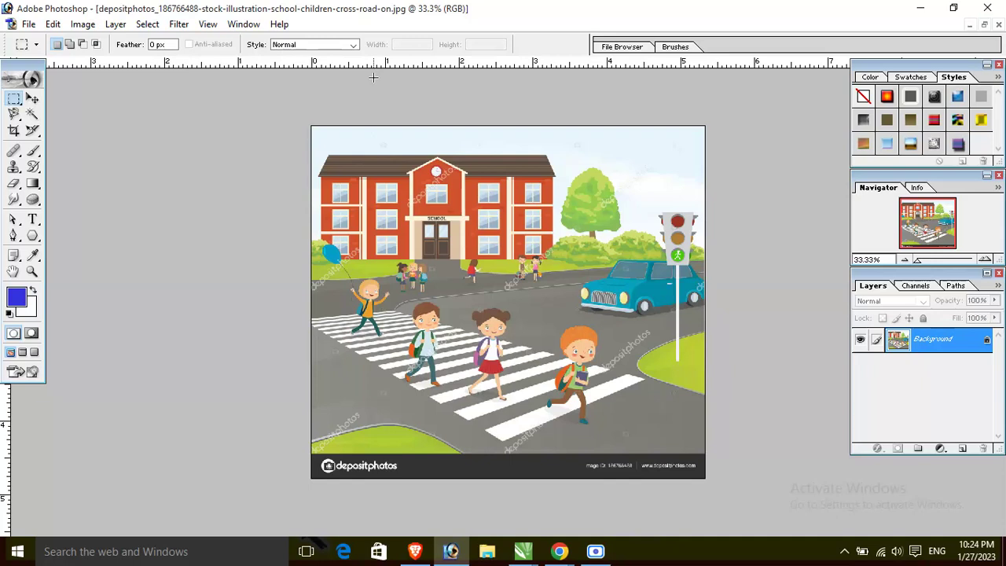
click(982, 28)
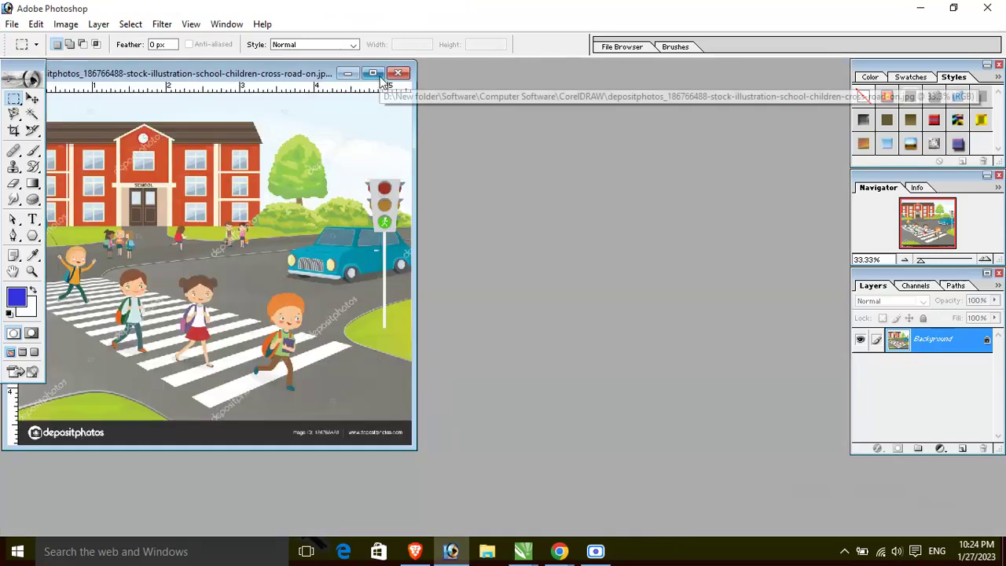
click(373, 73)
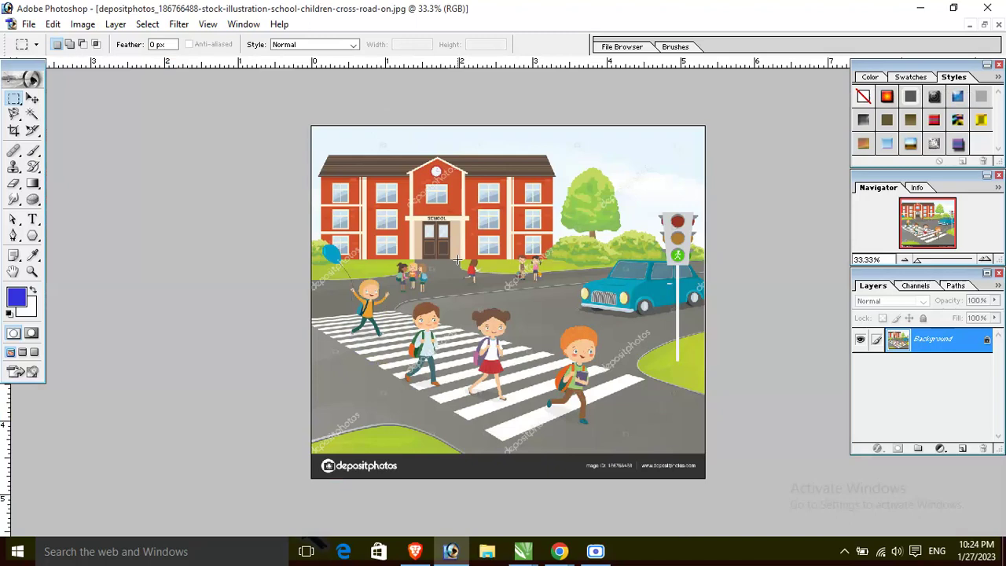
scroll(456, 256, up, 1)
scroll(457, 257, up, 1)
scroll(456, 257, up, 2)
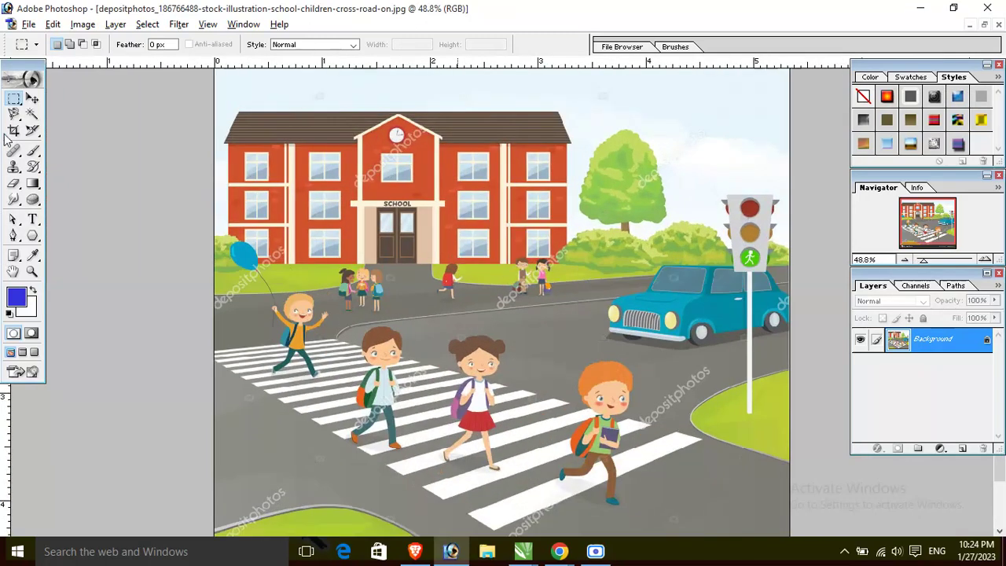
click(15, 102)
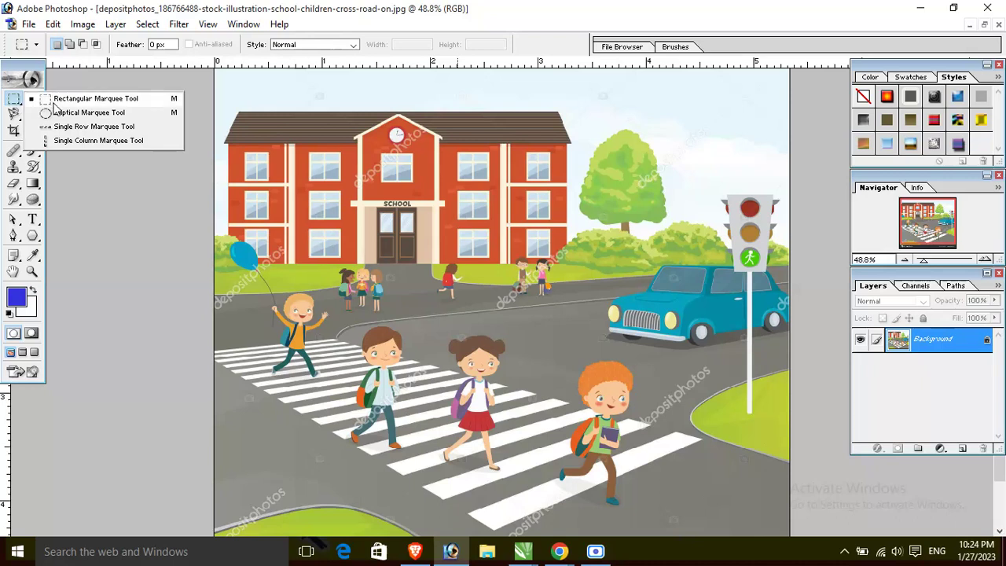
click(54, 103)
click(14, 99)
click(47, 113)
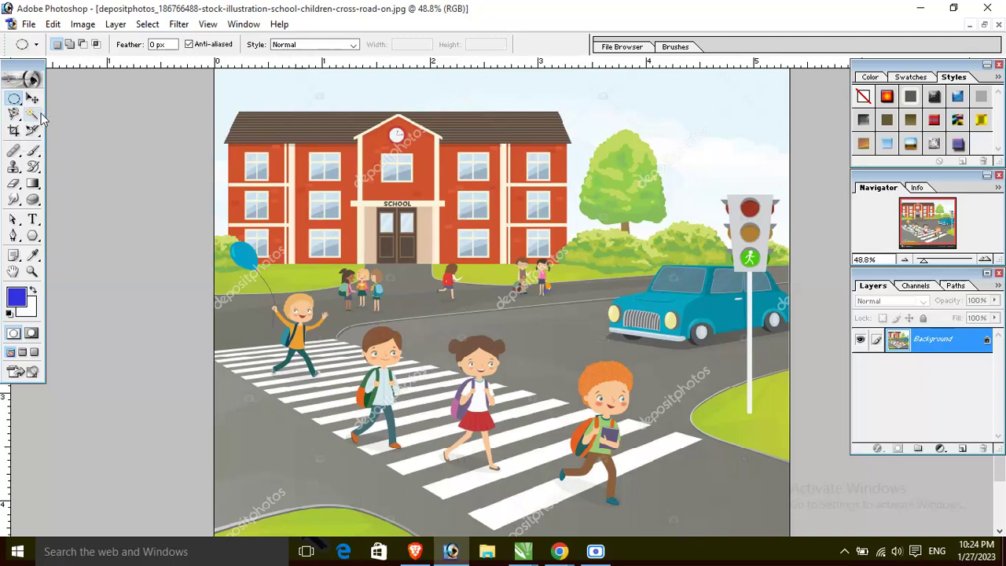
click(14, 99)
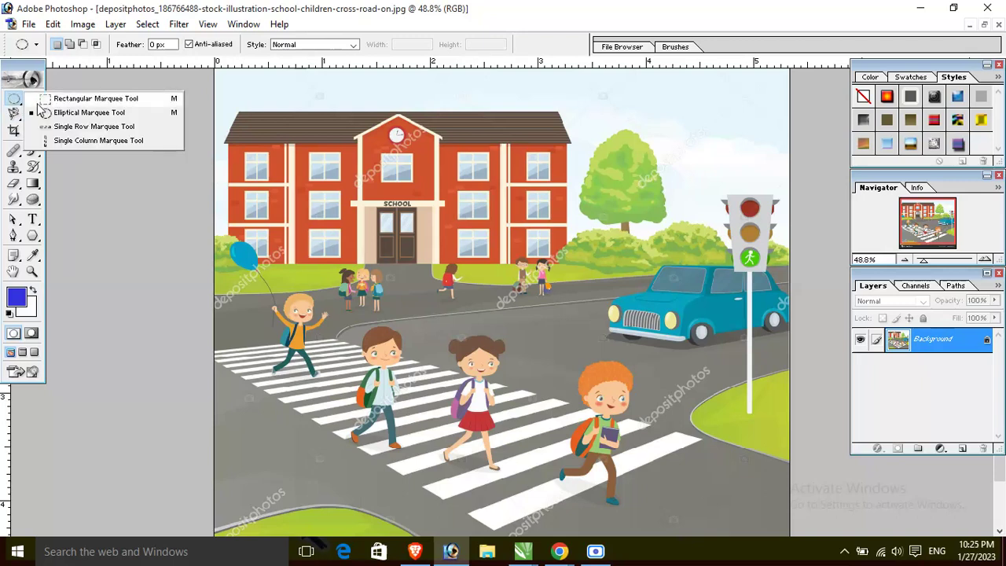
click(47, 120)
click(14, 99)
click(47, 97)
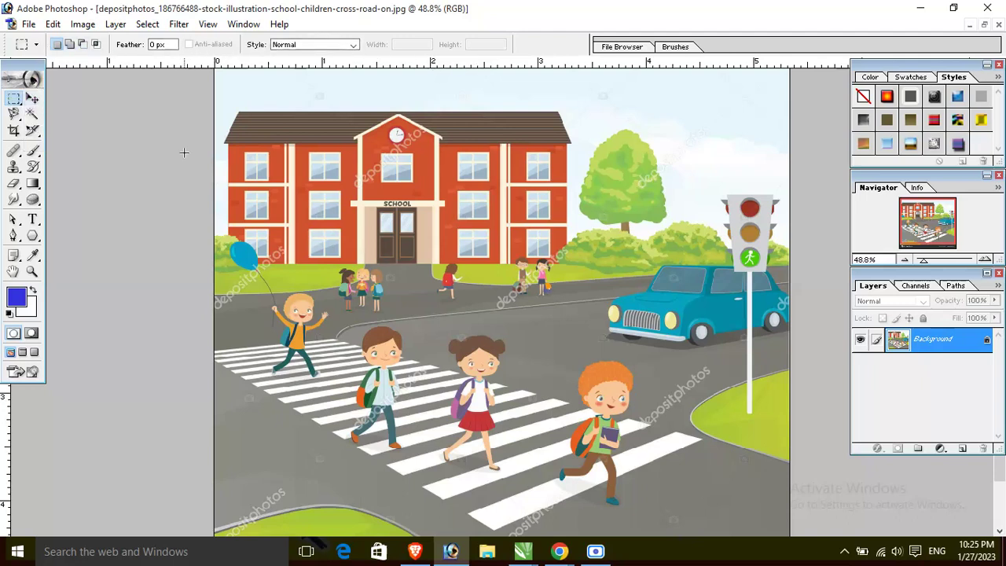
click(11, 101)
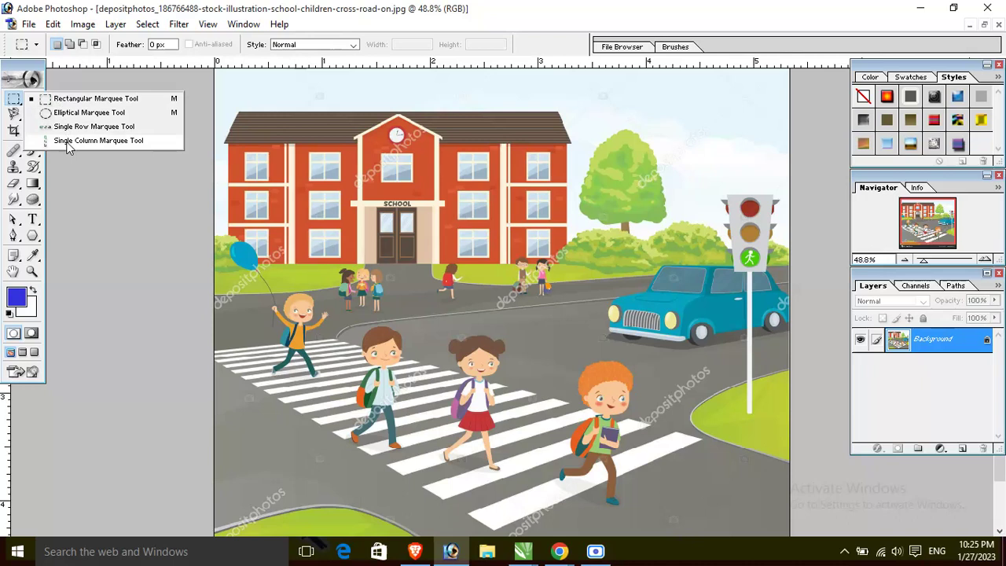
click(58, 100)
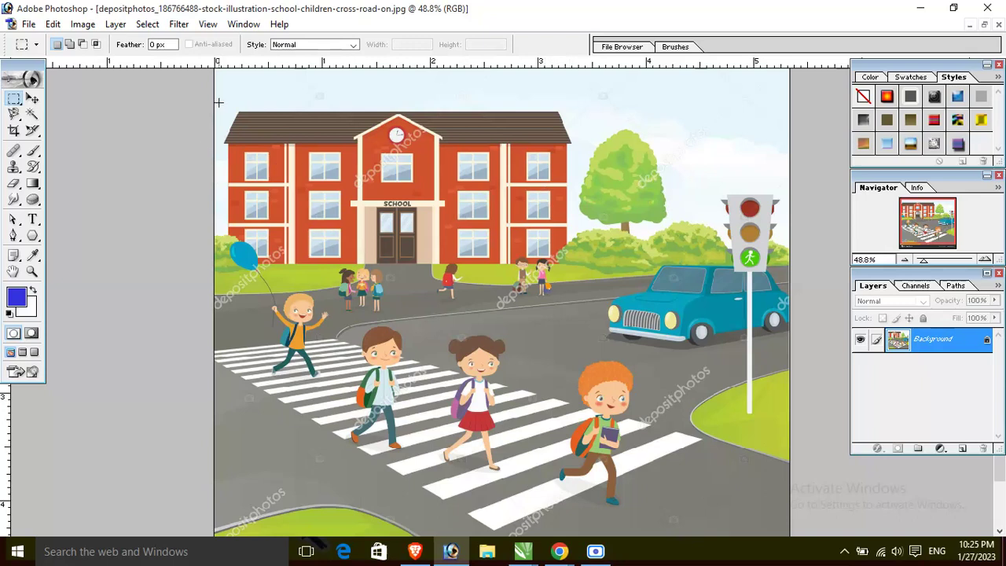
- Draw rectangular selections around the school building, then around the area by the upper-right tree
drag(219, 102, 542, 257)
drag(541, 255, 583, 267)
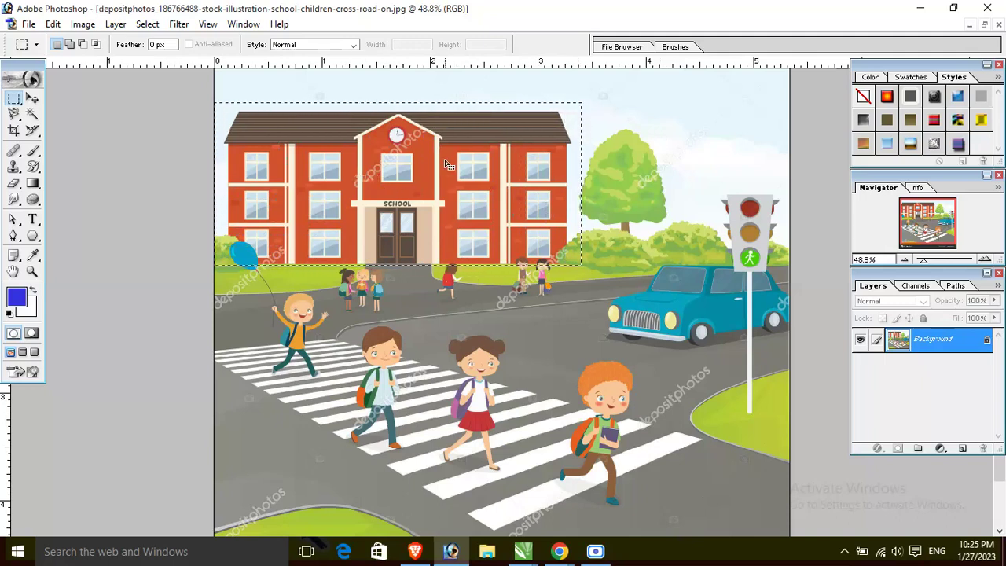
drag(641, 134, 725, 224)
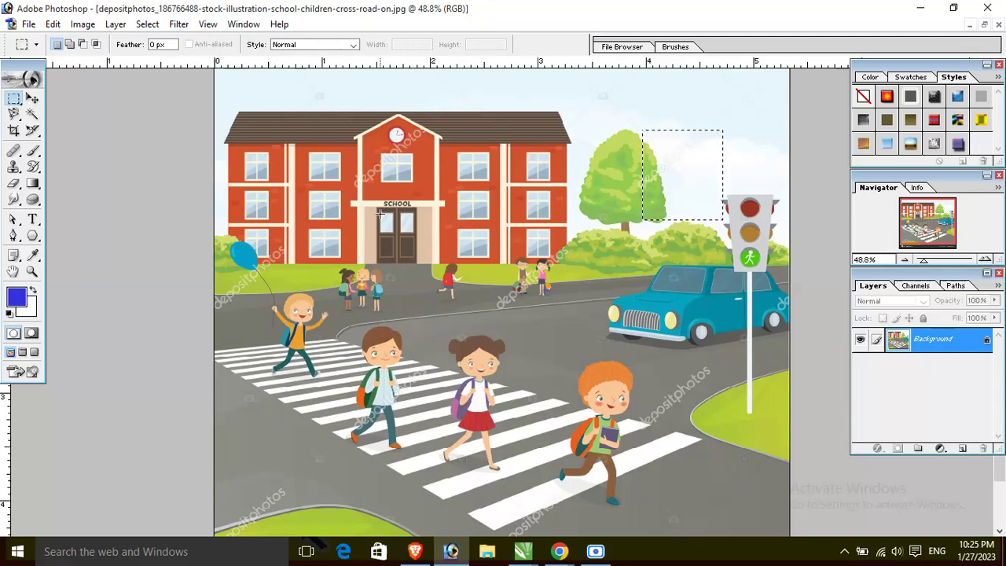
- Zoom the view to about 78.6% on the school building
scroll(379, 213, down, 1)
scroll(380, 213, up, 2)
scroll(379, 213, up, 1)
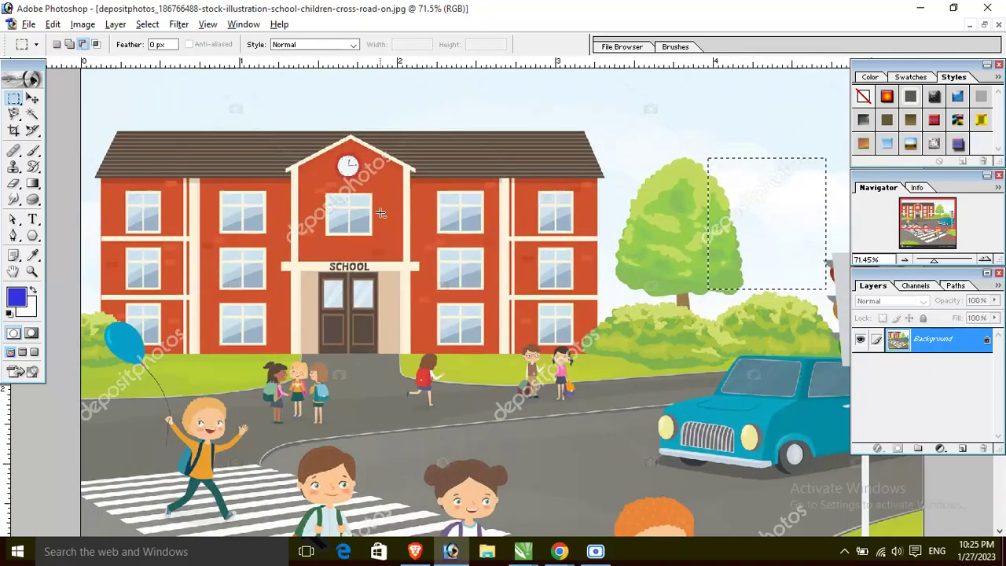
scroll(379, 213, up, 1)
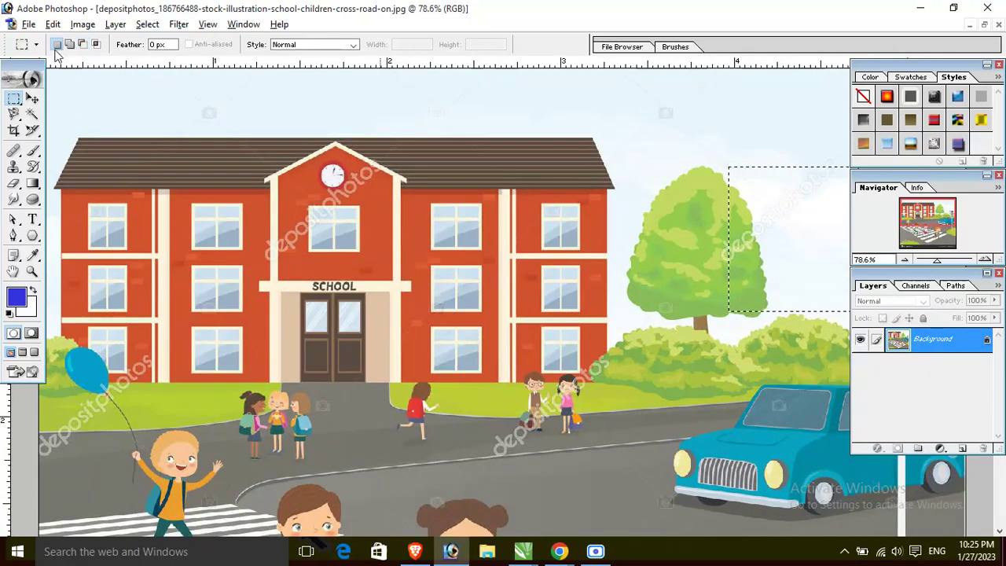
- Marquee the second column's top window, add the two windows below, and subtract a thin vertical strip
click(188, 200)
drag(188, 199, 245, 251)
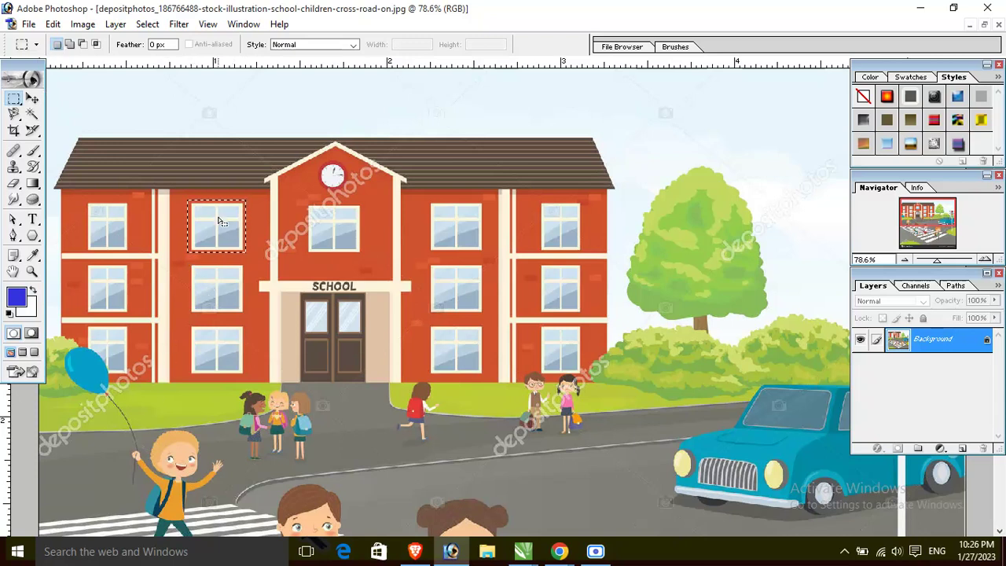
click(69, 45)
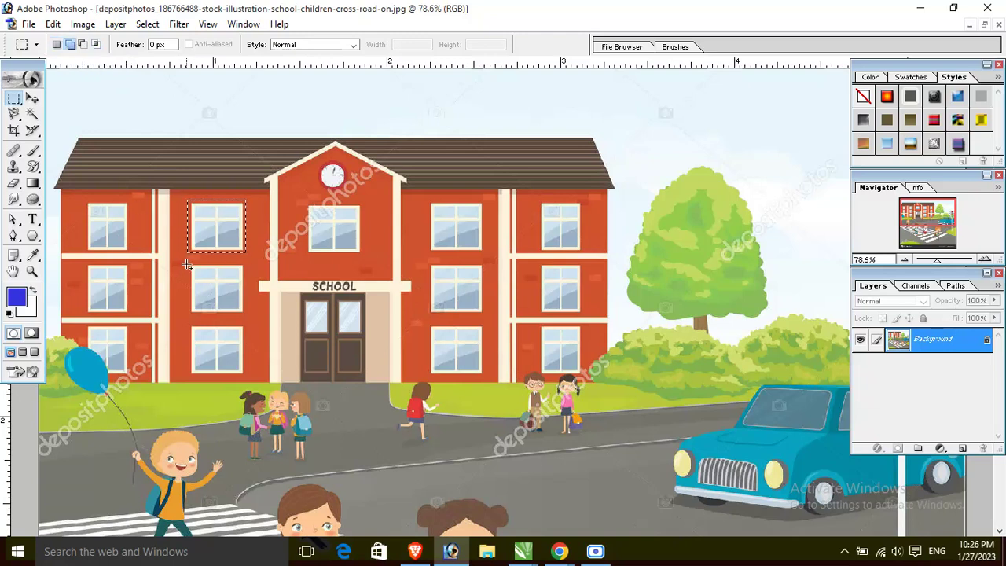
drag(193, 276, 217, 299)
drag(188, 324, 246, 378)
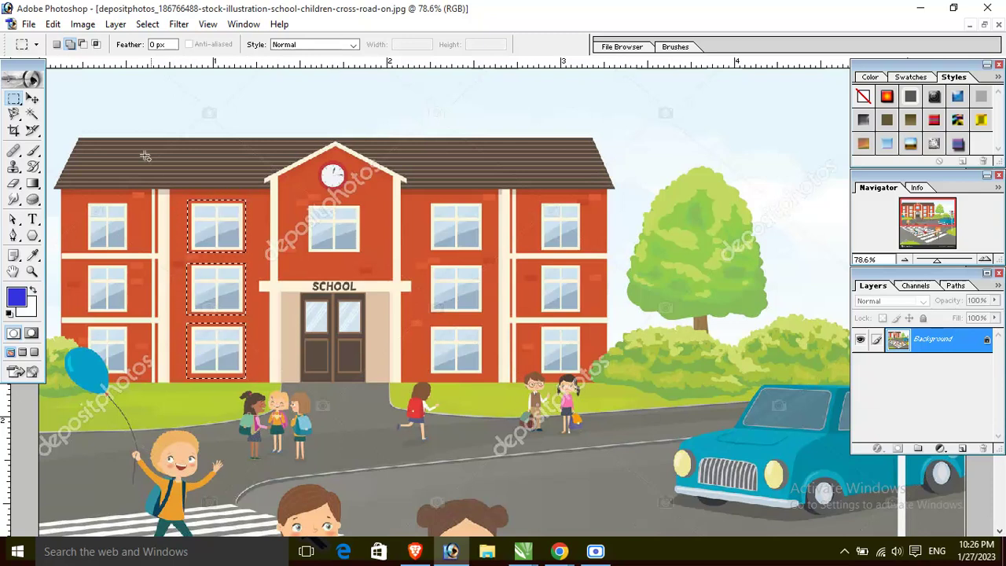
click(82, 45)
drag(209, 326, 219, 372)
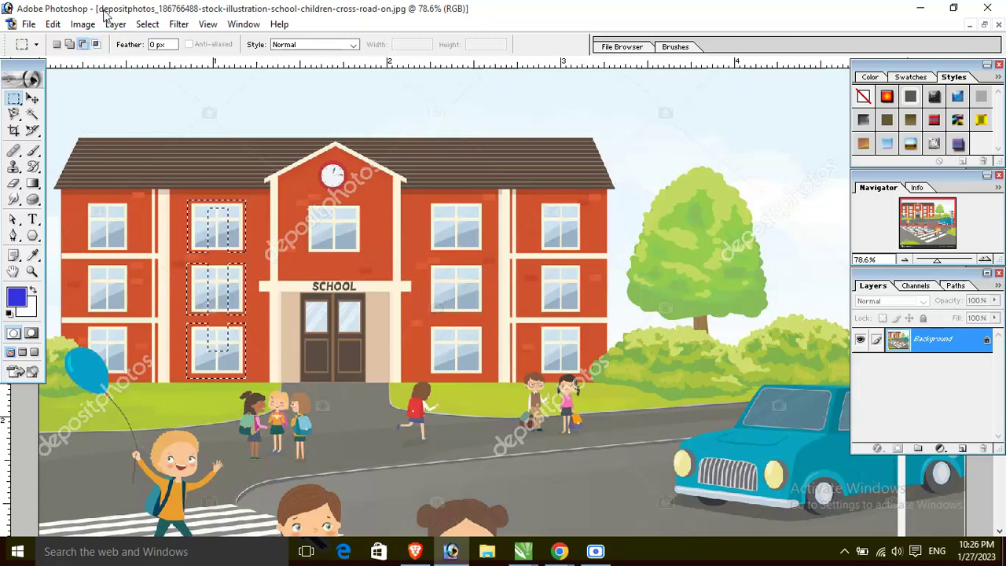
- Try Intersect with Selection, then in New Selection mode marquee the top-left corner window
click(96, 44)
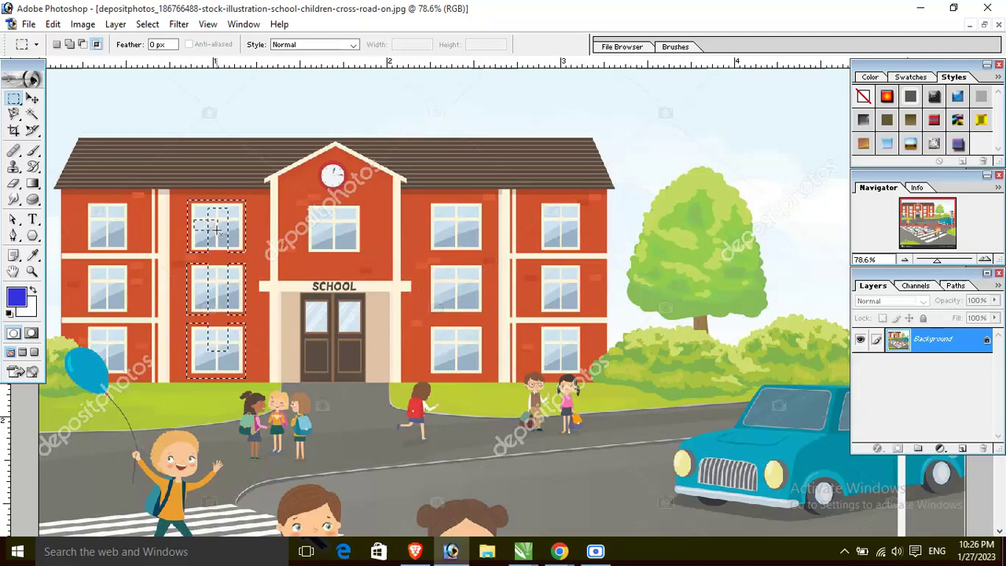
click(244, 234)
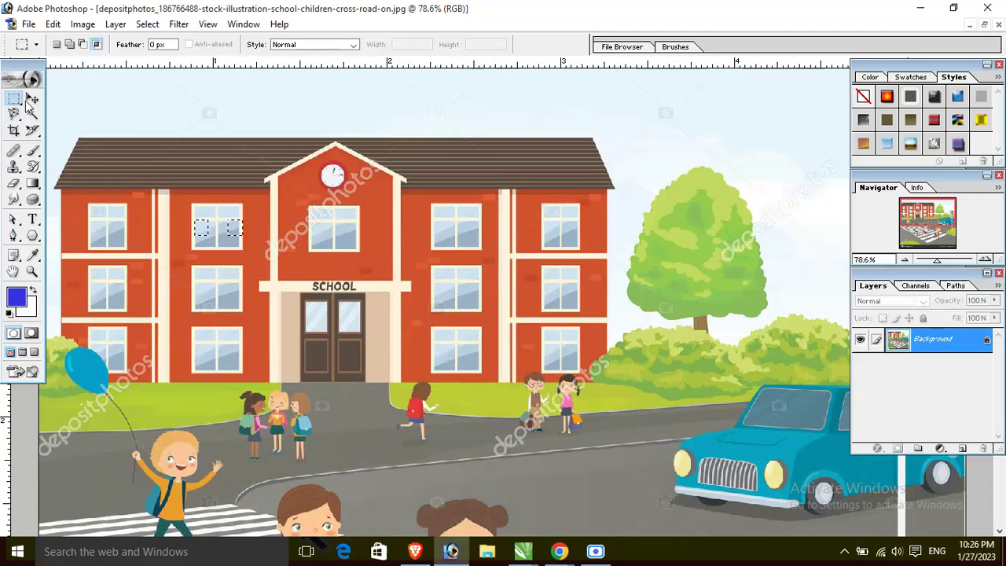
click(56, 44)
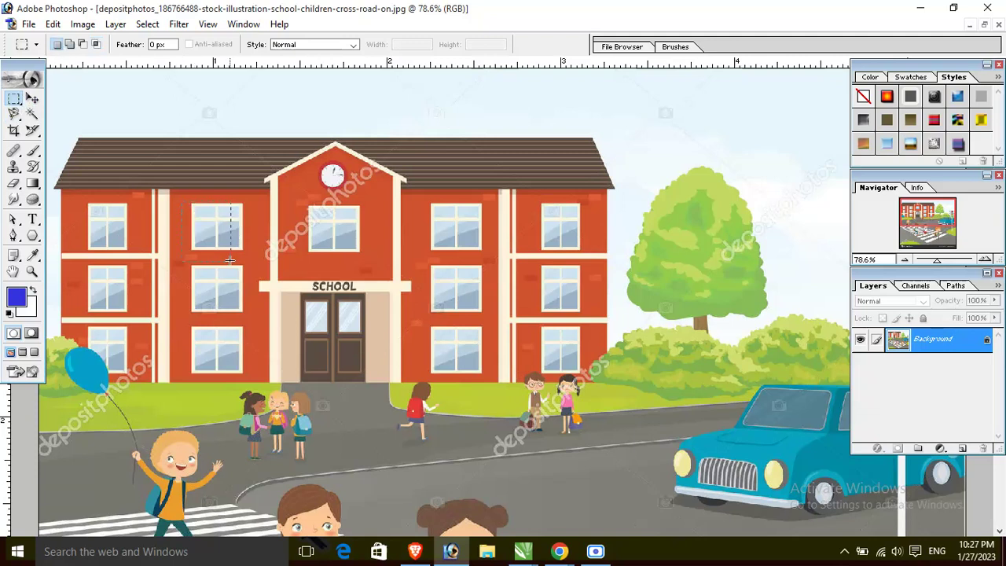
drag(182, 202, 251, 256)
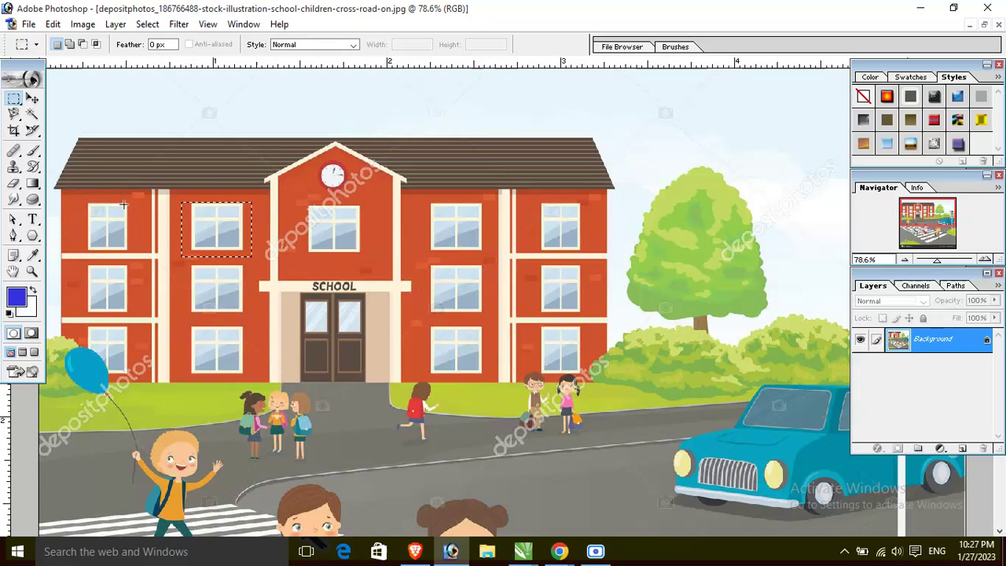
mouse_move(62, 189)
mouse_down()
mouse_move(112, 238)
mouse_move(150, 252)
mouse_up()
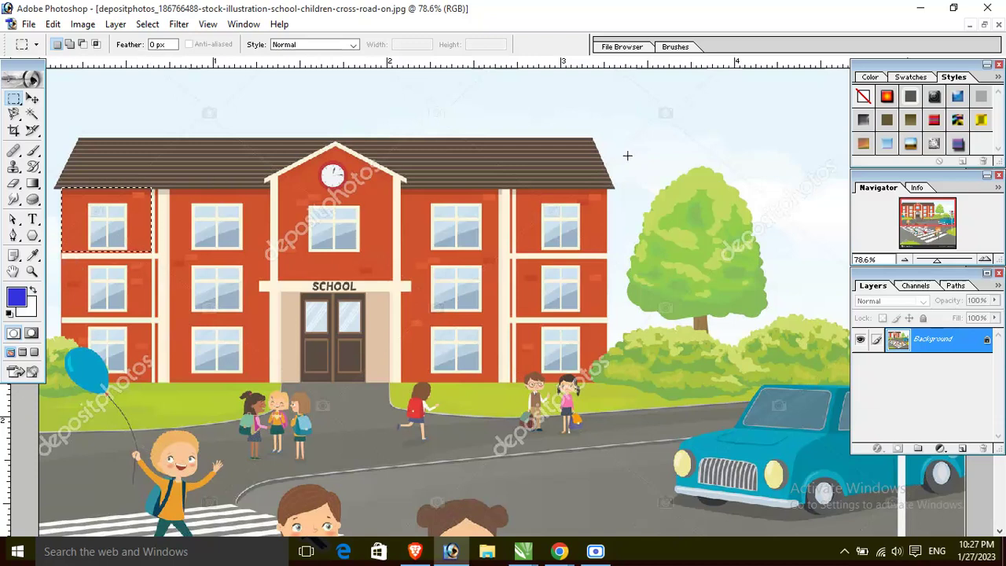
- Add a new Layer 1 and copy the selected window from the Background layer
click(961, 448)
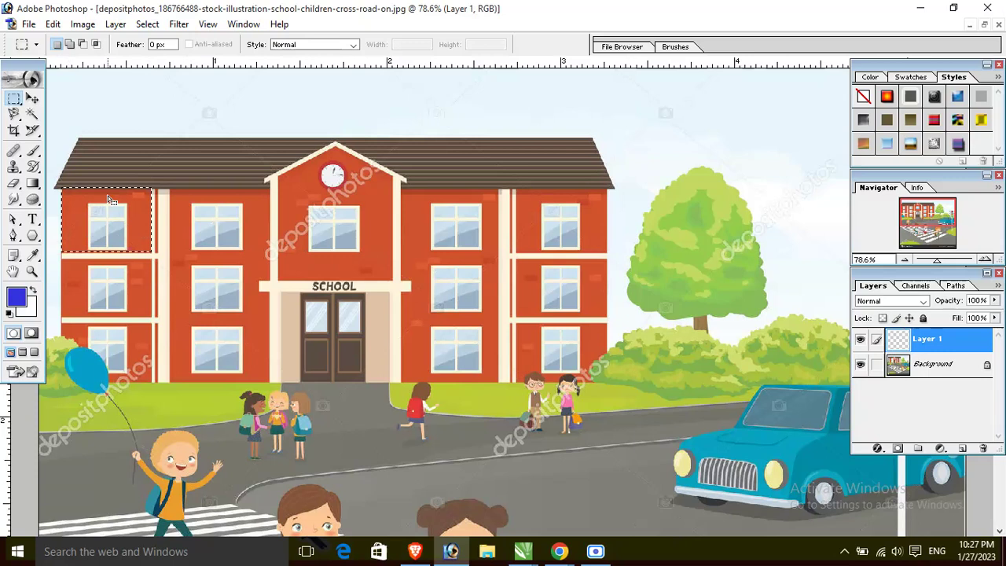
click(935, 366)
click(52, 25)
click(78, 132)
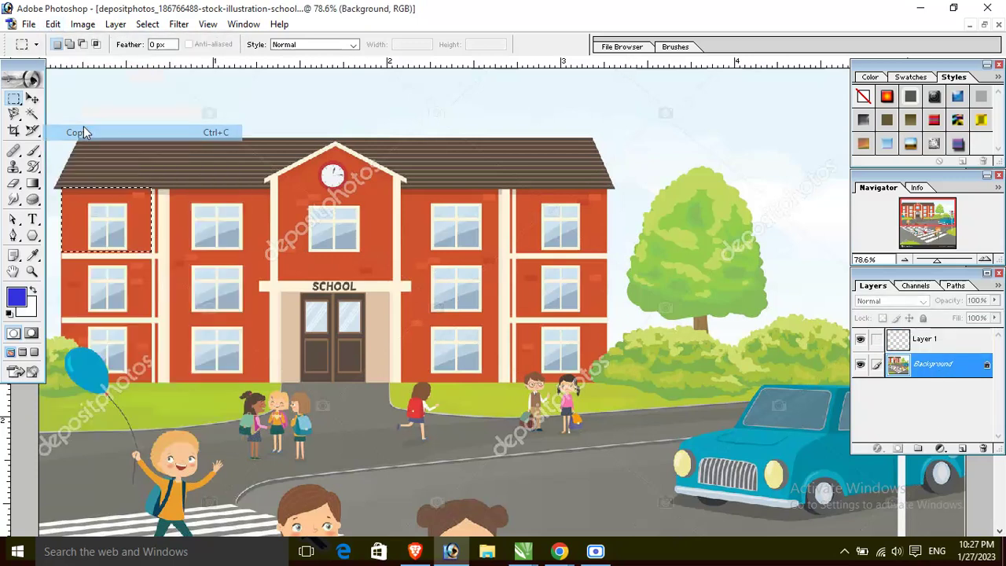
click(53, 24)
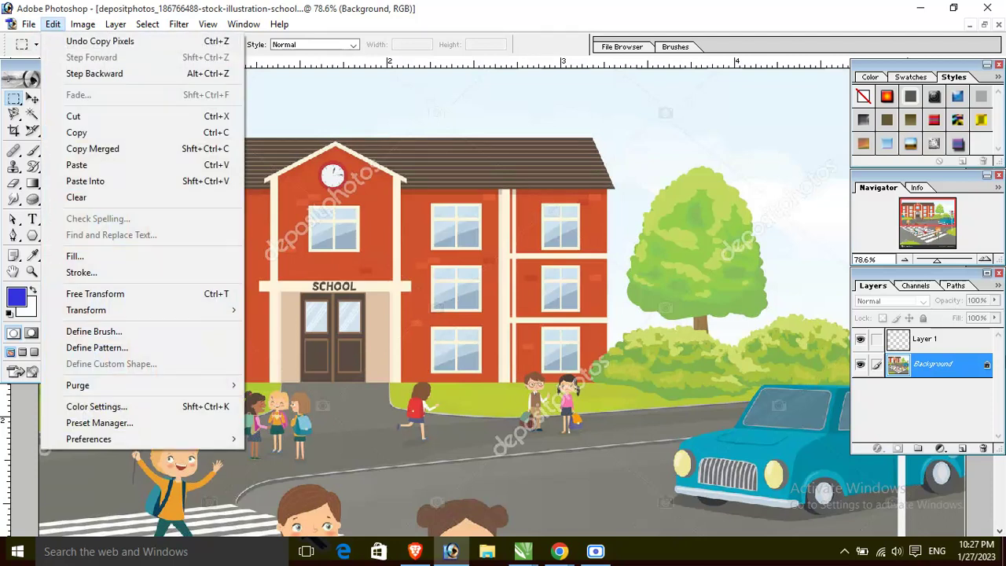
- Paste the window onto Layer 1 and toggle Background visibility to check it
click(925, 340)
click(925, 339)
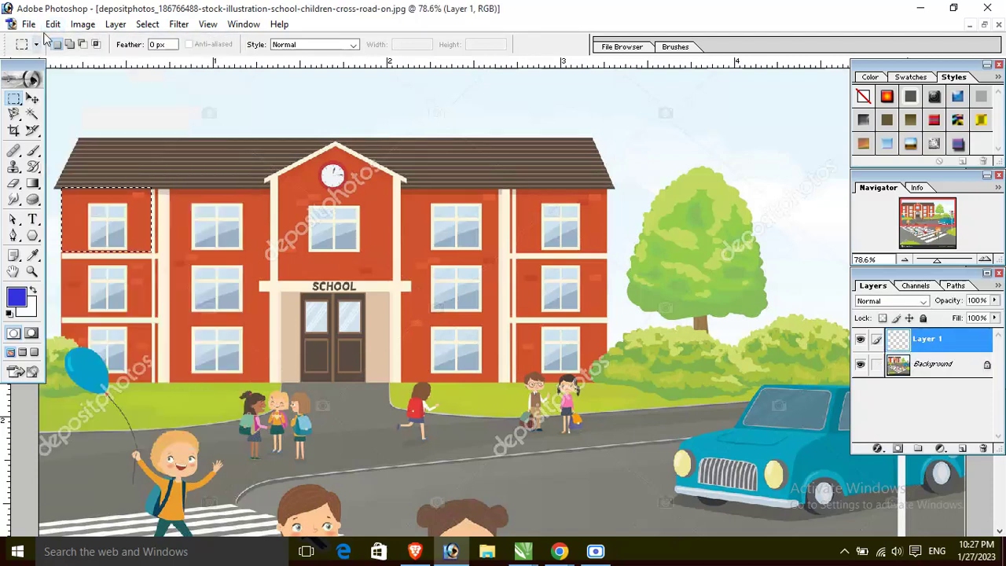
click(52, 24)
click(76, 164)
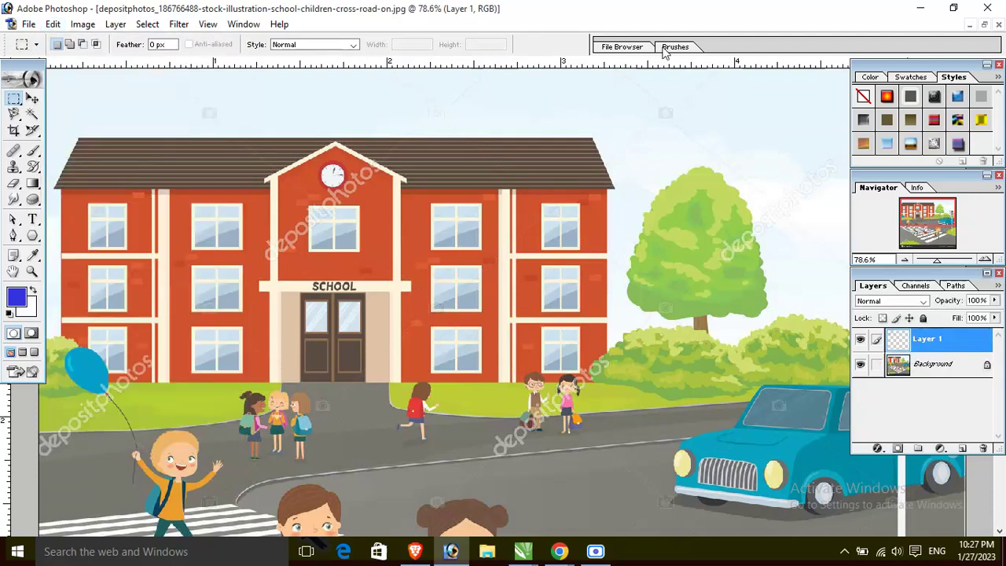
click(861, 365)
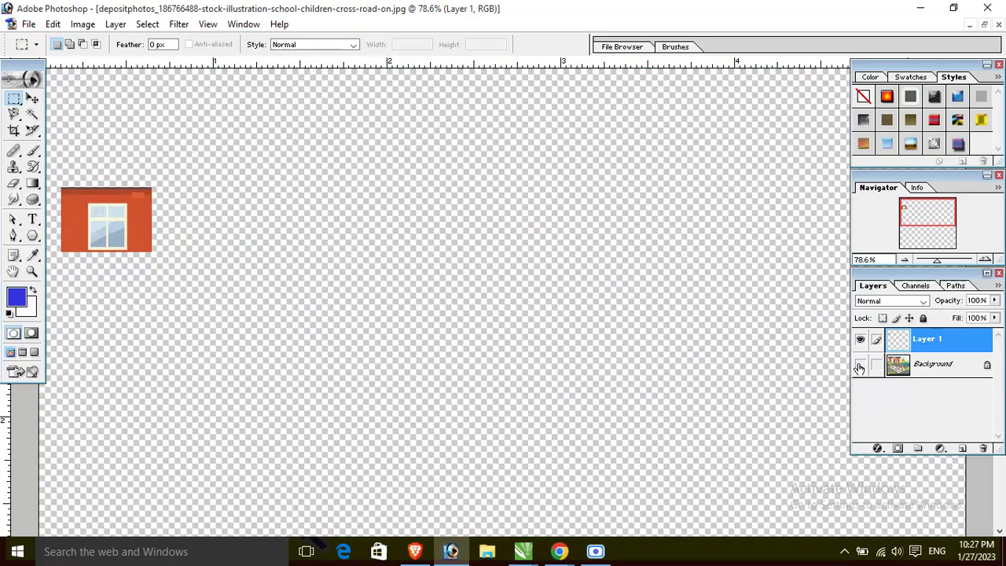
click(860, 363)
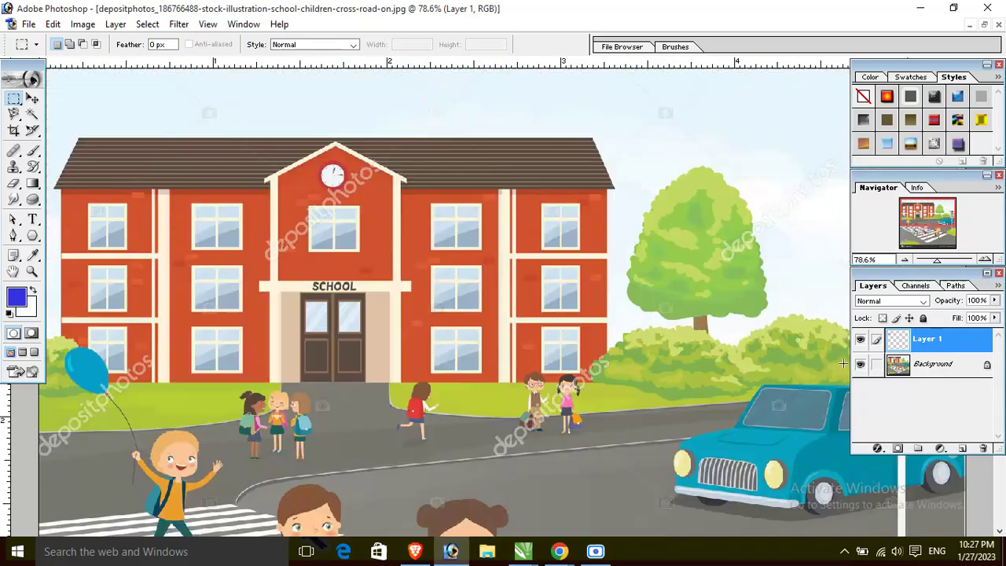
- Drag the Layer 1 window piece onto the centre of the school roof as a tower
click(33, 98)
drag(116, 221, 770, 134)
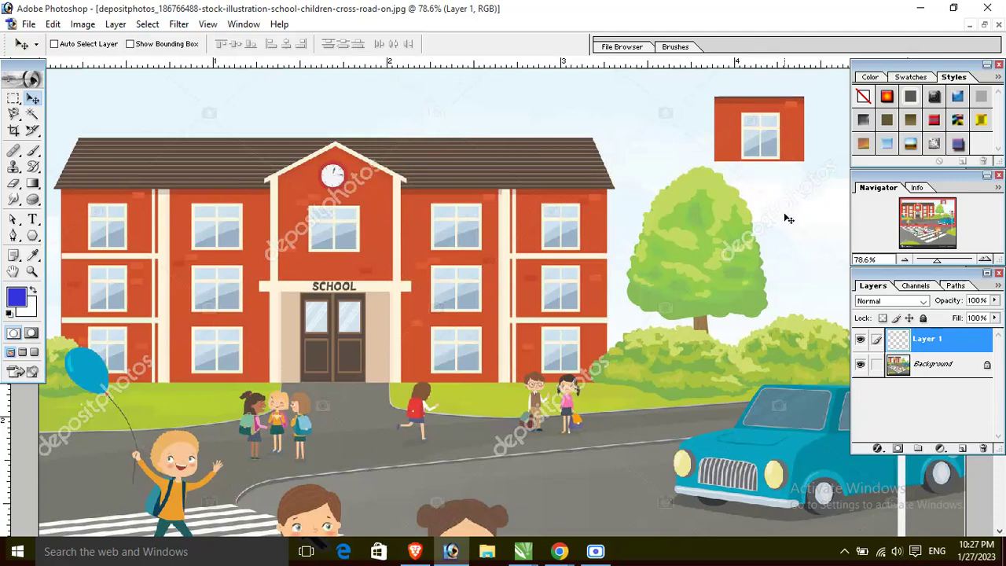
scroll(781, 206, up, 1)
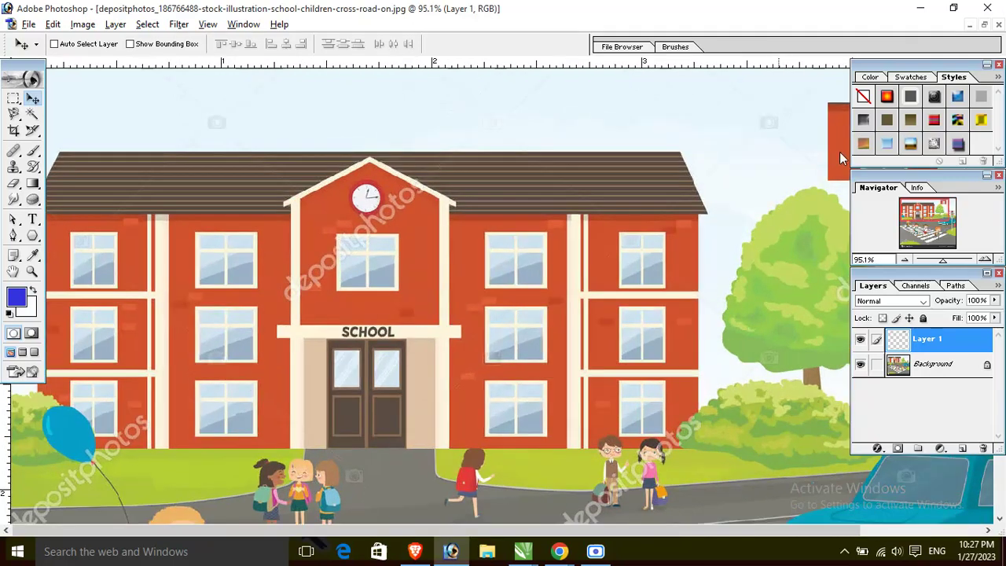
drag(839, 152, 233, 112)
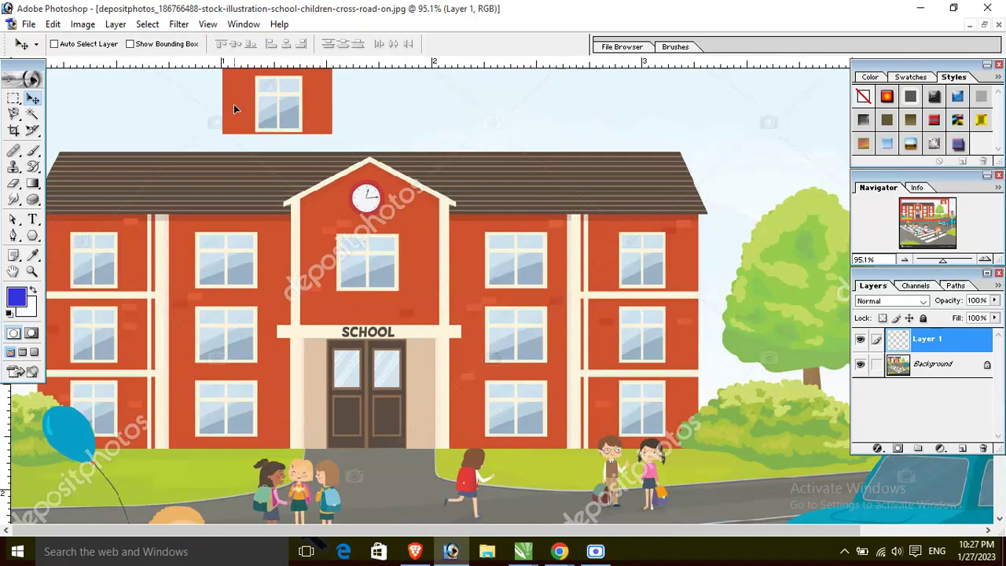
mouse_move(307, 118)
mouse_down()
mouse_move(459, 128)
mouse_move(460, 113)
mouse_up()
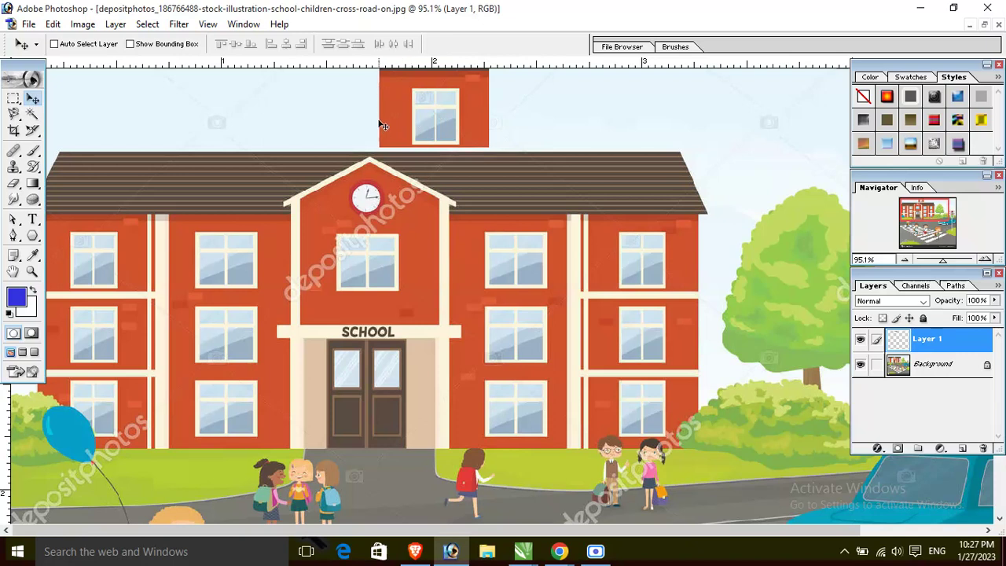
- Add an empty Layer 2 and reselect the Background layer
click(925, 371)
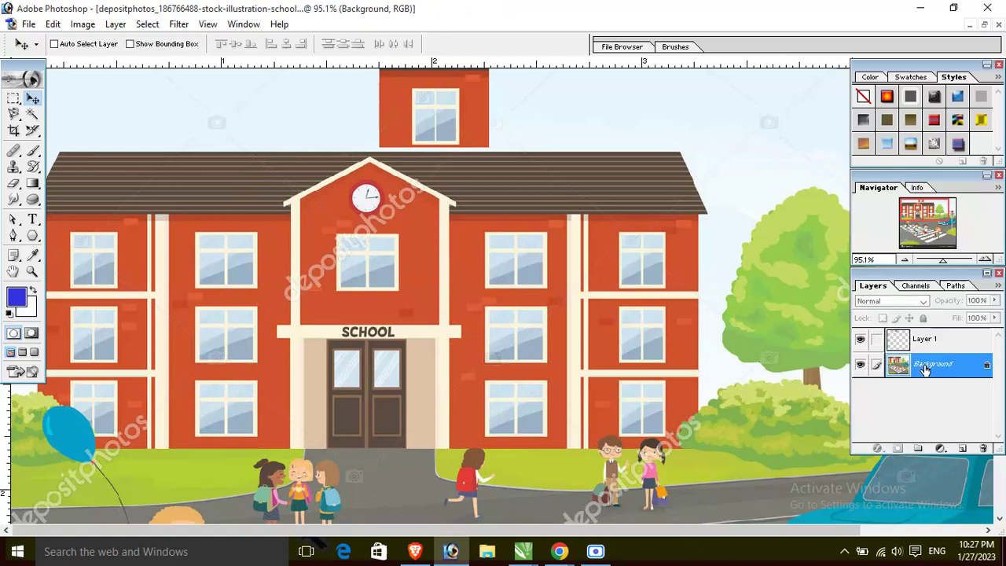
click(963, 446)
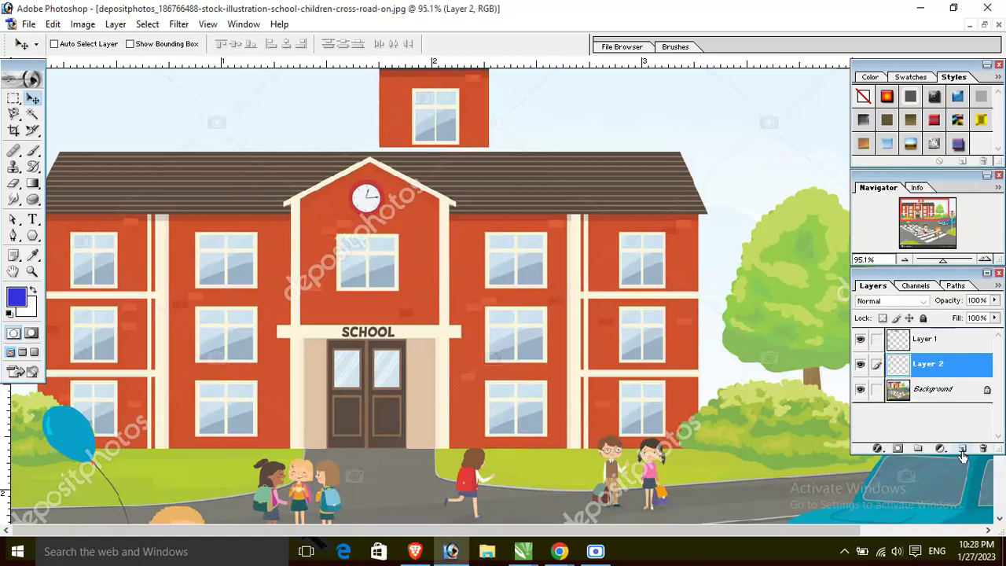
click(928, 391)
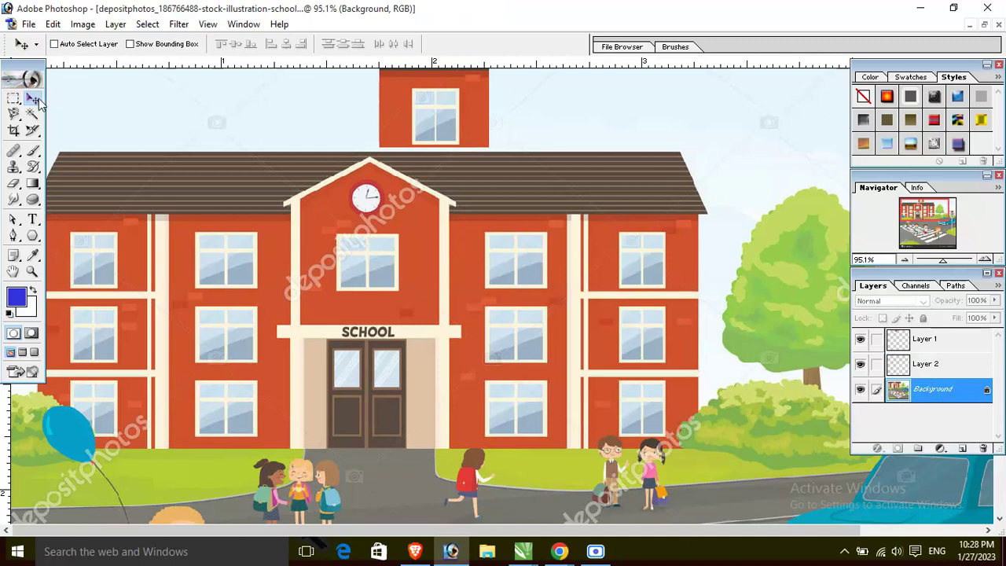
- Draw a 15 px feathered rectangular selection around the window beside the clock gable
click(13, 97)
drag(179, 45, 113, 47)
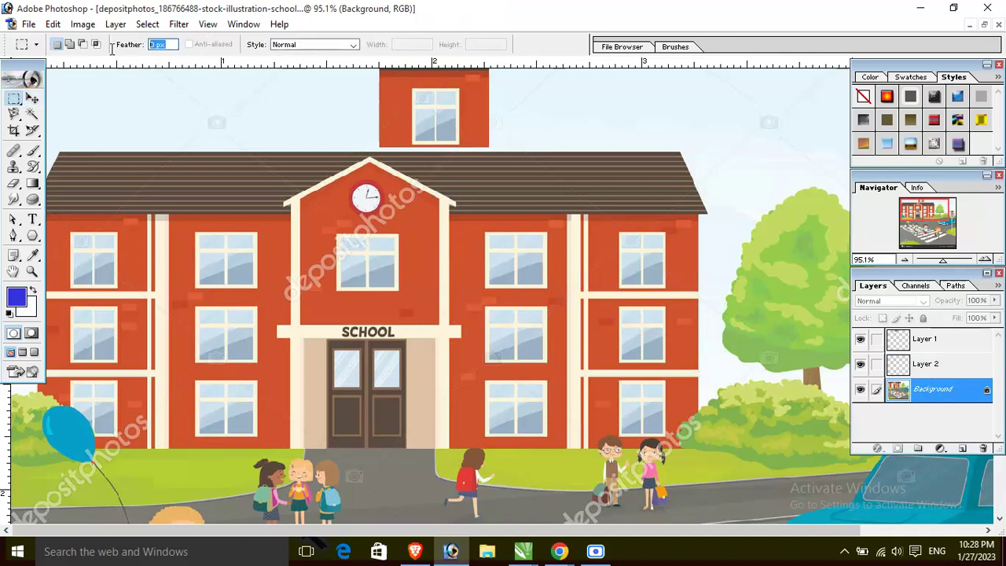
text(15)
key(Return)
drag(540, 289, 551, 291)
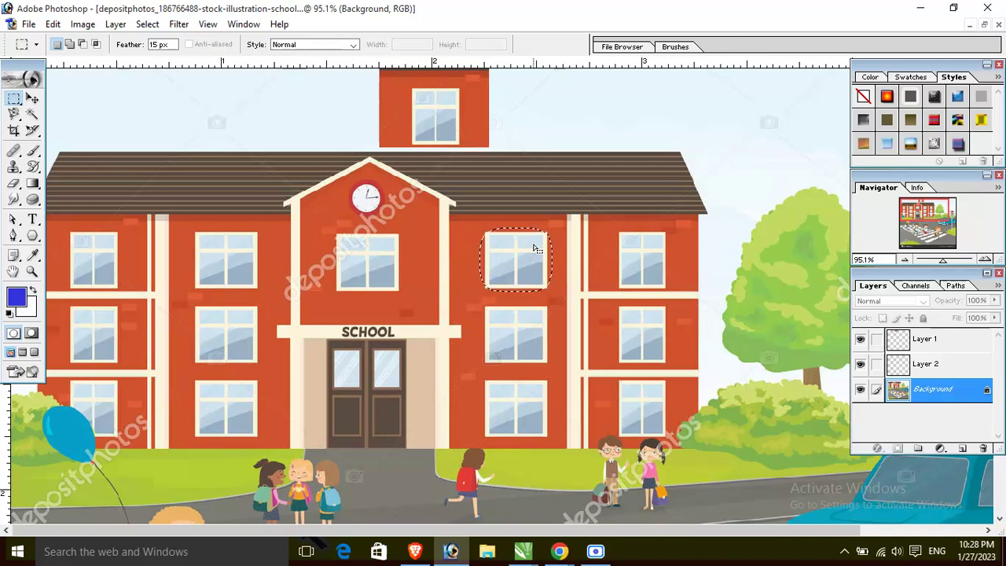
click(52, 24)
- Copy the feathered window and paste it onto Layer 2
click(76, 132)
click(946, 371)
click(52, 24)
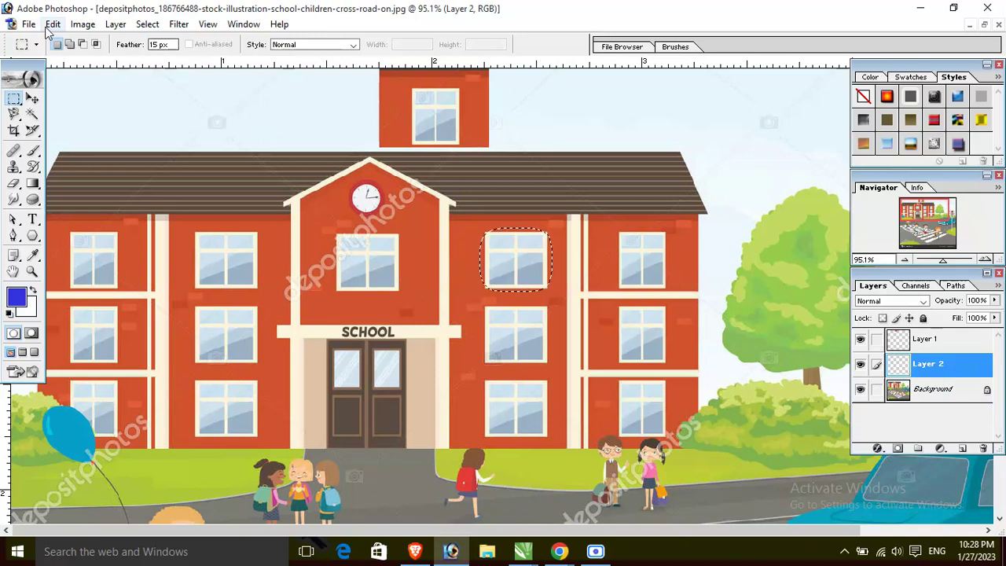
click(76, 164)
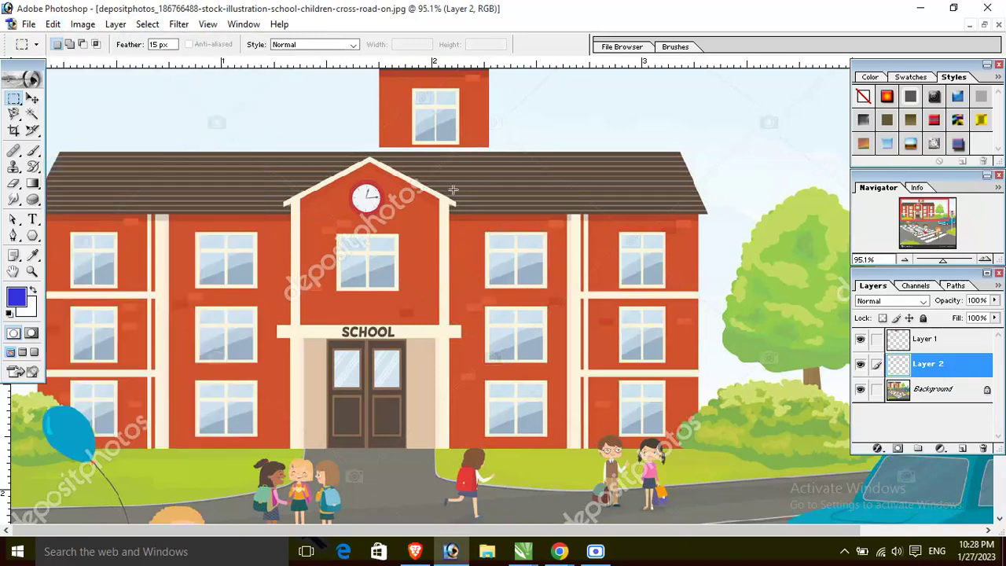
- Hide the Background and Layer 1, and shift the window copy left and slightly up
click(33, 98)
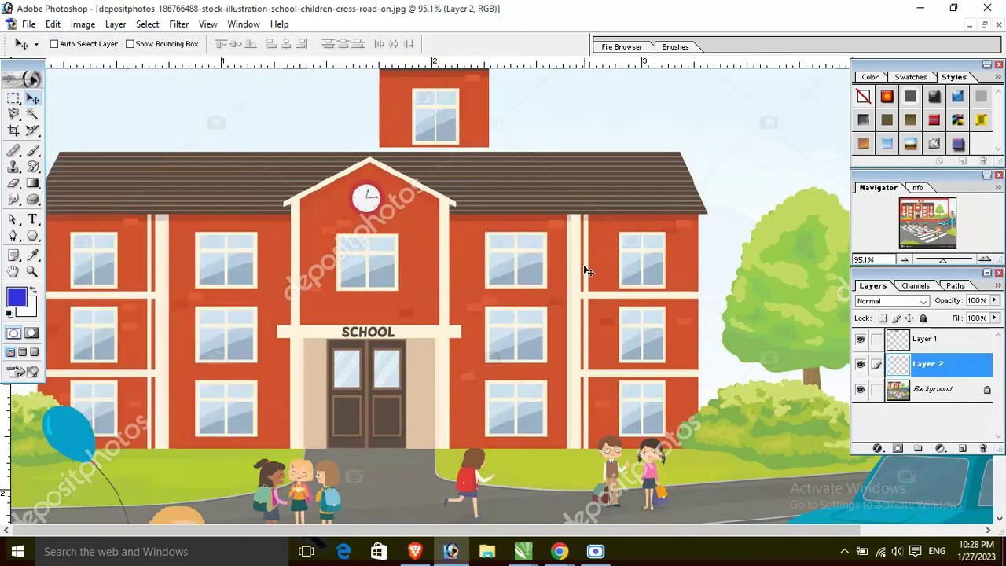
click(877, 388)
click(877, 389)
click(860, 389)
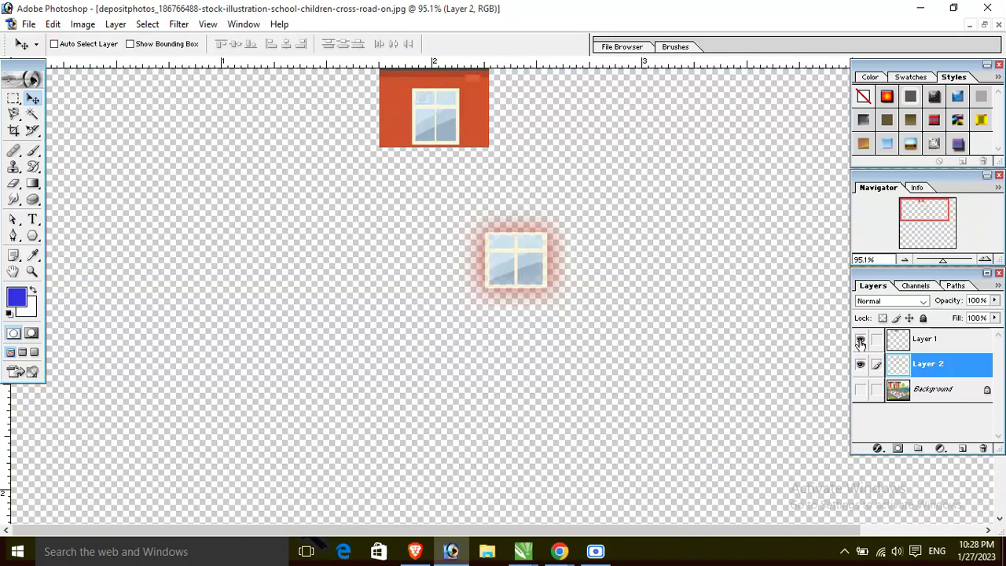
click(860, 340)
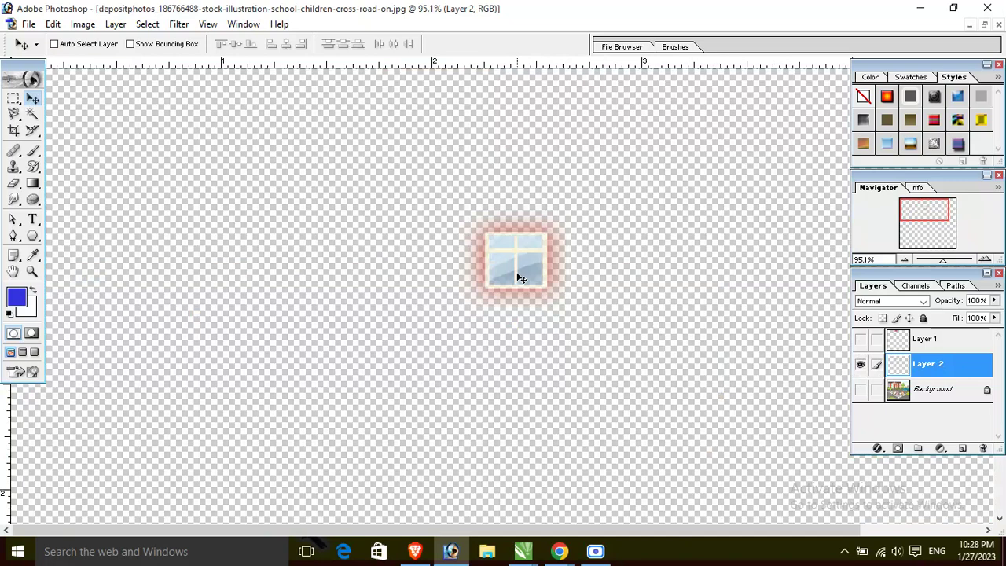
drag(518, 277, 404, 265)
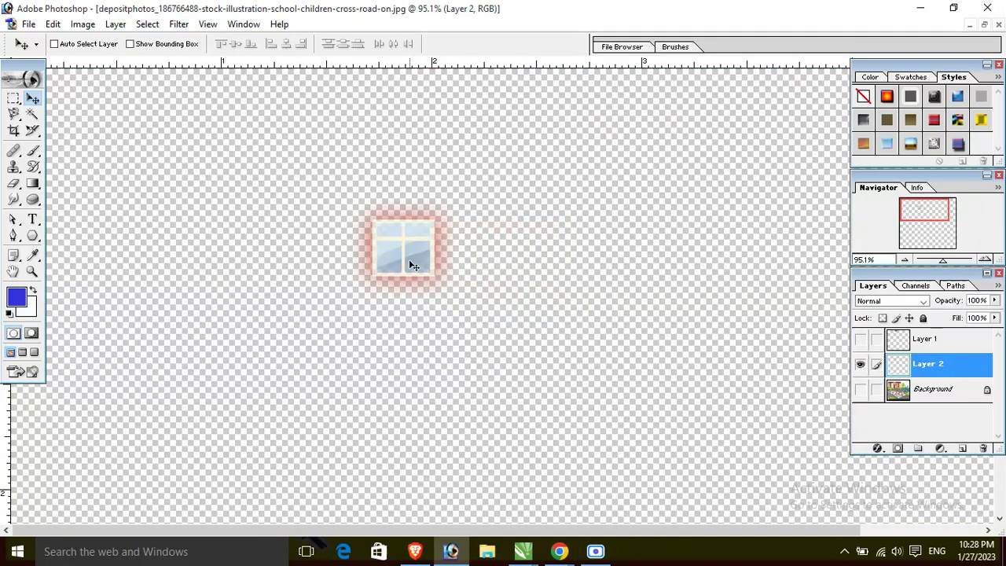
- Scale the window copy to about 278.1% by 230.2% with Free Transform
key(ctrl+t)
drag(466, 308, 690, 459)
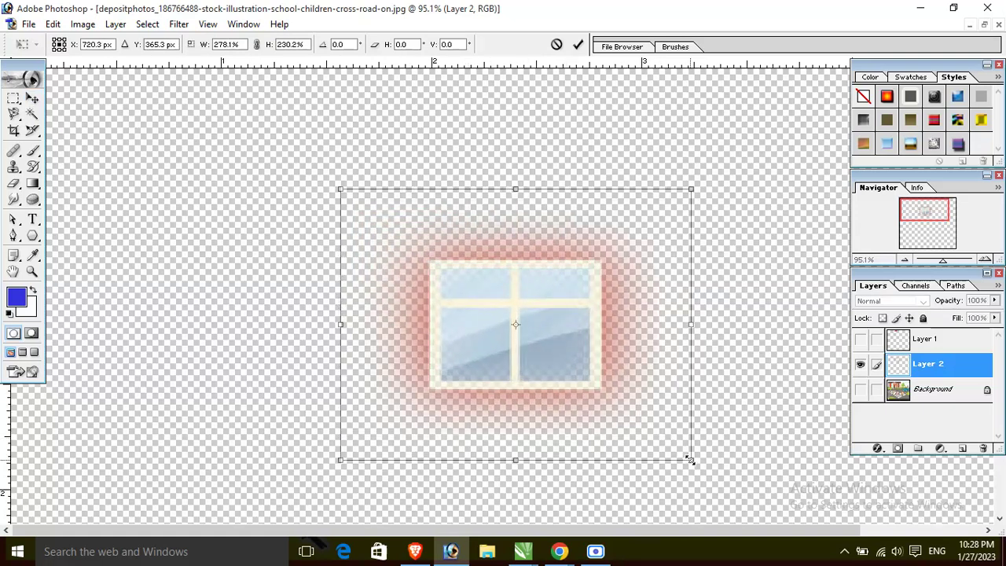
key(Return)
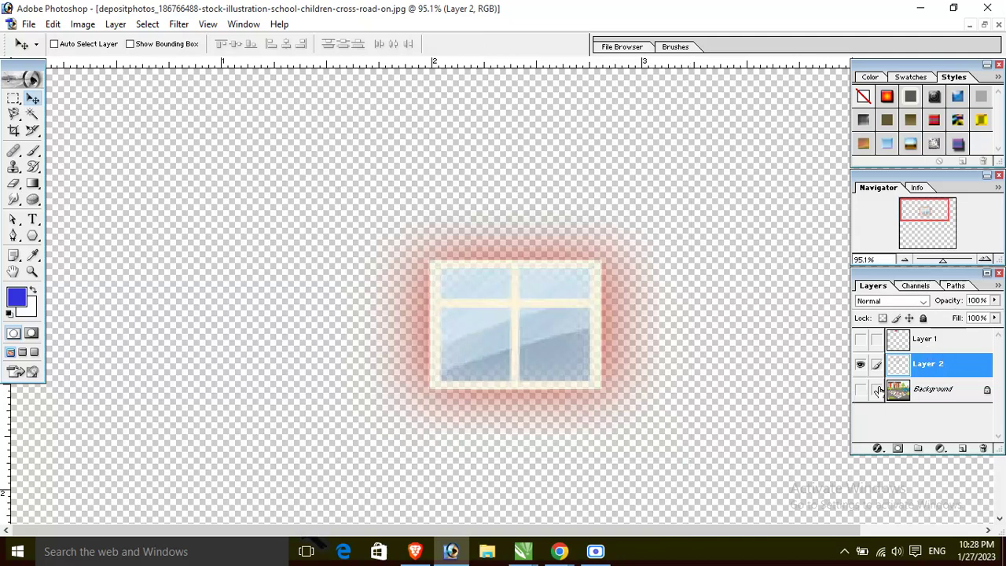
- Show the Background, move the enlarged window up-right, and draw a feathered oval around the clock
click(861, 389)
mouse_move(521, 336)
mouse_down()
mouse_move(611, 205)
mouse_move(676, 187)
mouse_move(667, 206)
mouse_up()
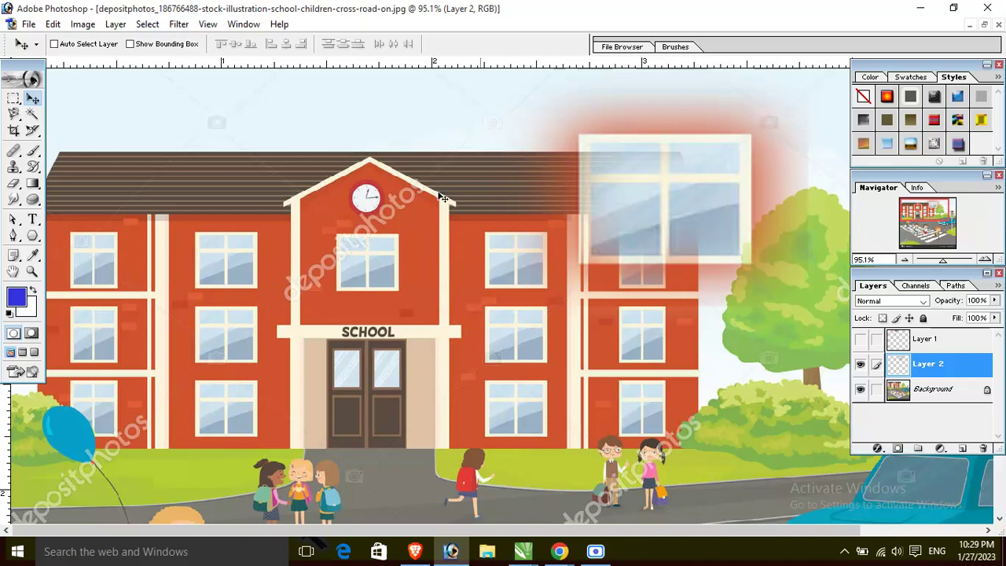
click(13, 97)
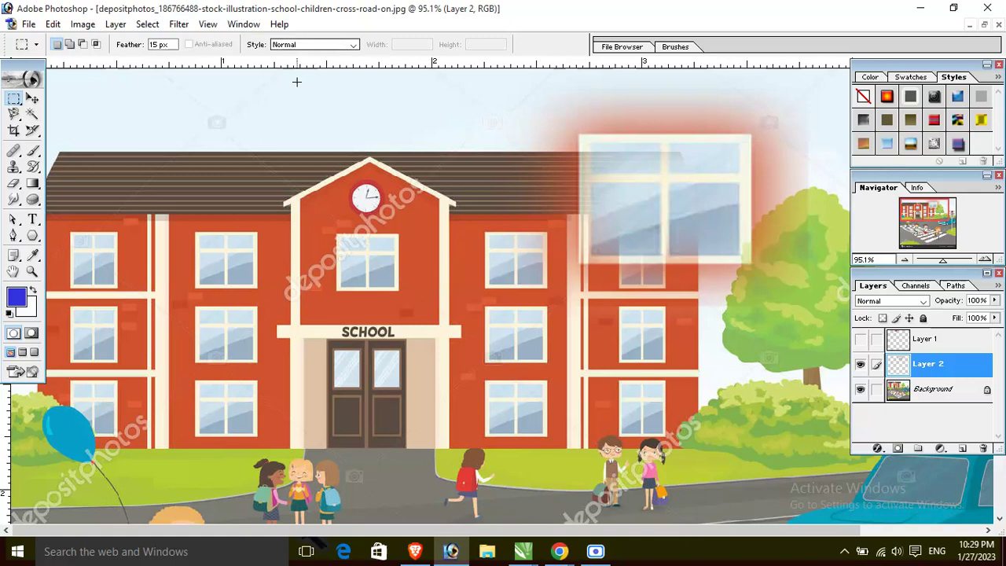
drag(172, 115, 250, 190)
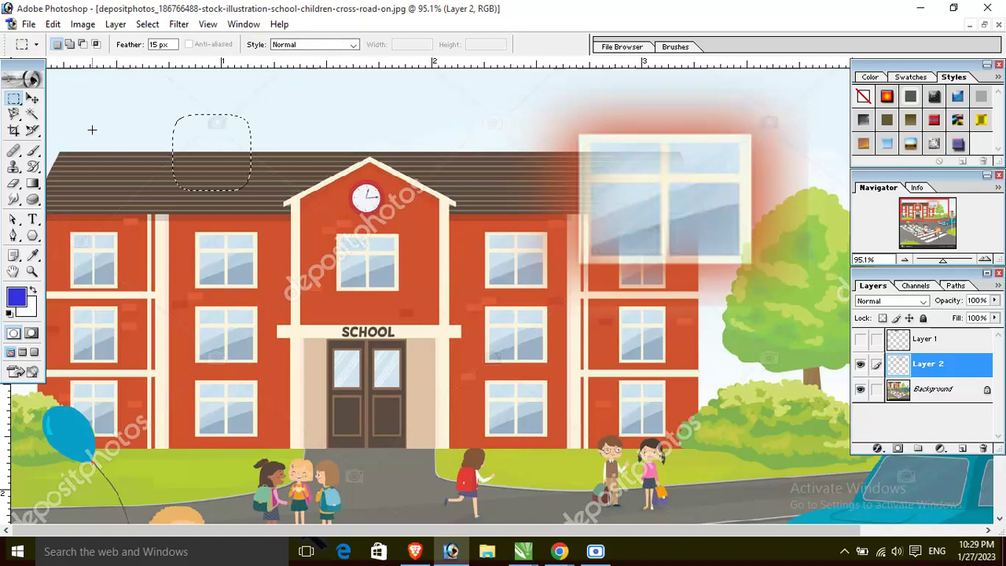
drag(13, 97, 71, 112)
drag(271, 133, 408, 235)
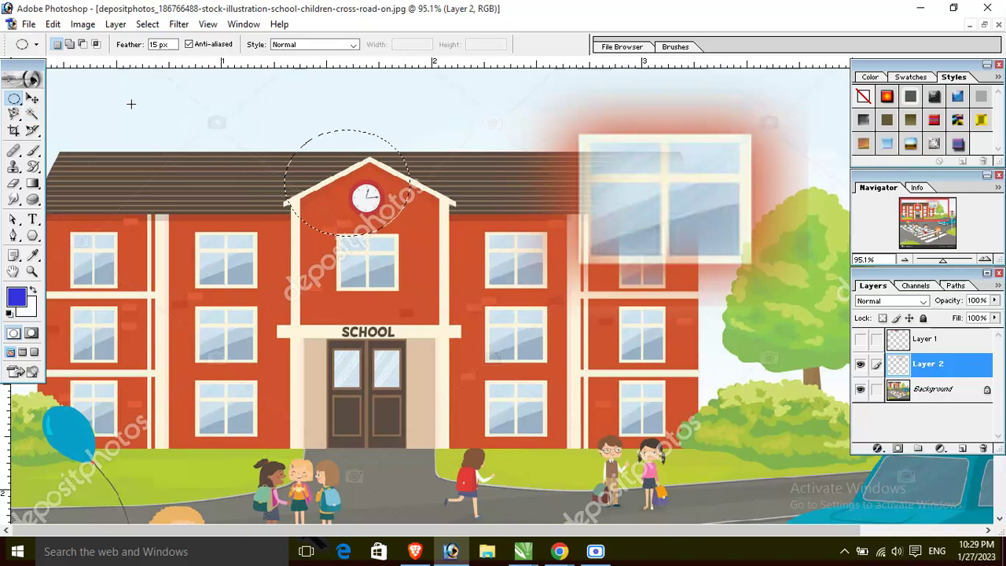
- Switch the elliptical marquee to Fixed Aspect Ratio and test a circular selection over the central block
click(346, 45)
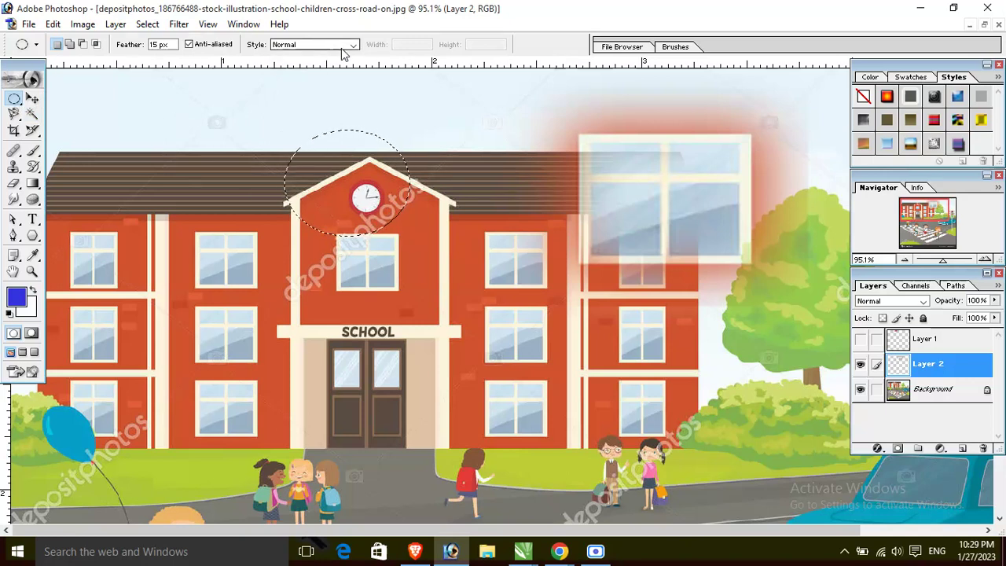
click(346, 45)
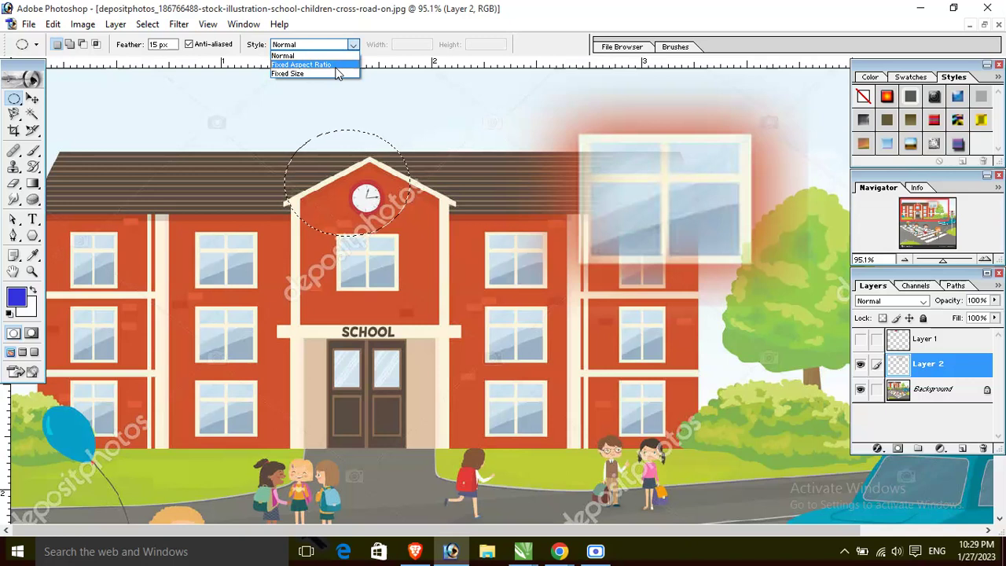
click(338, 65)
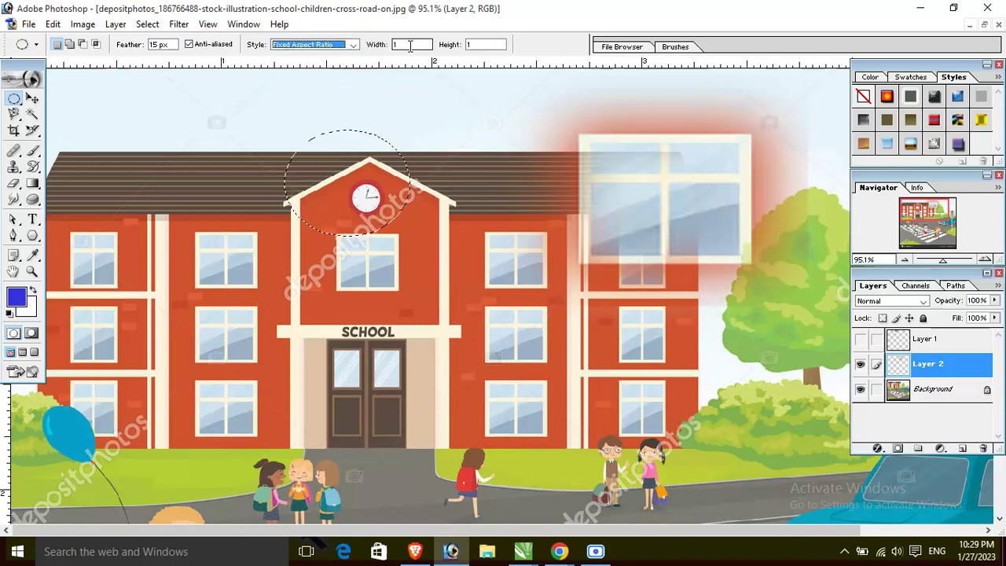
click(103, 99)
drag(241, 231, 130, 98)
click(330, 197)
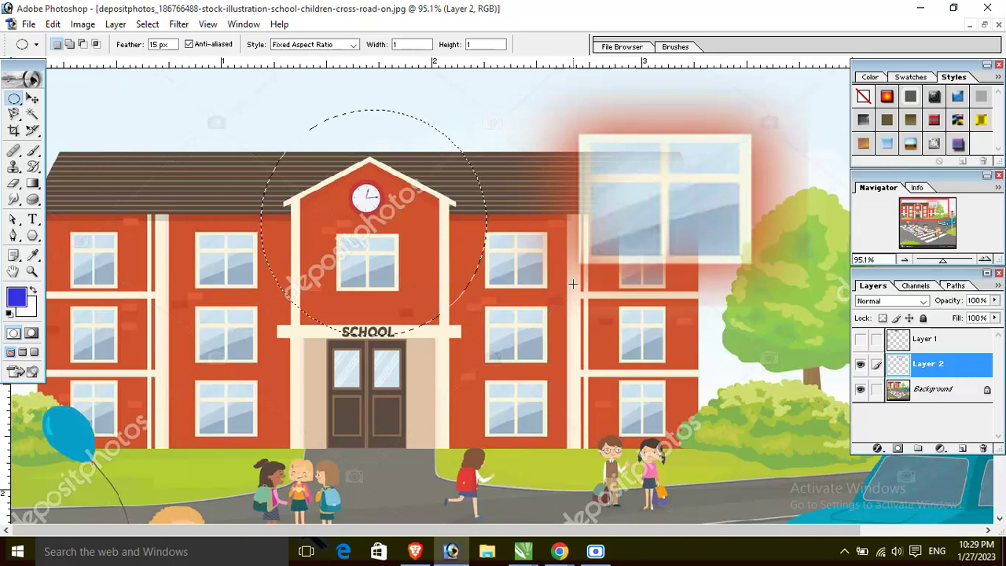
- Switch to Fixed Size and place a 64 × 64 px circle just above the clock gable
click(330, 44)
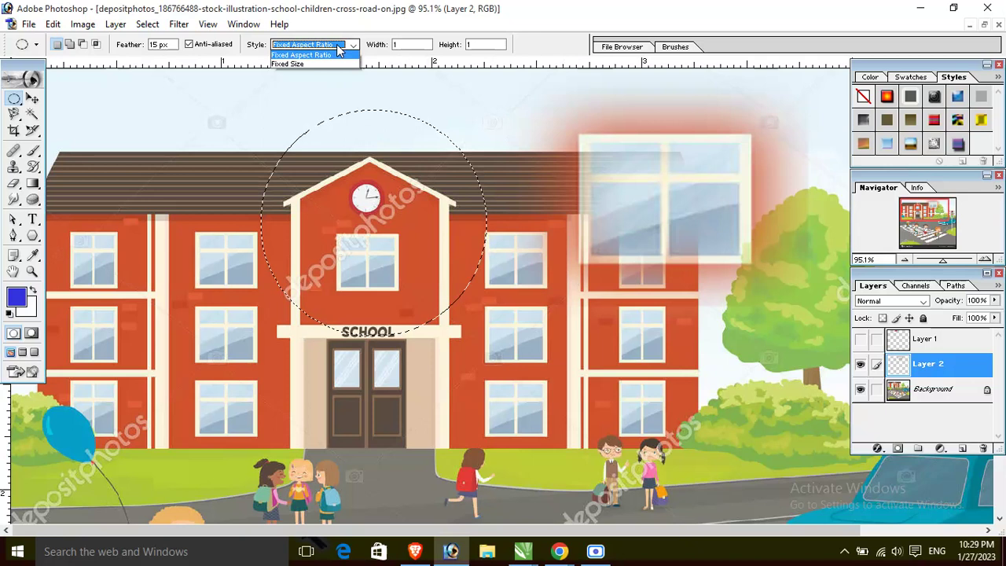
click(330, 70)
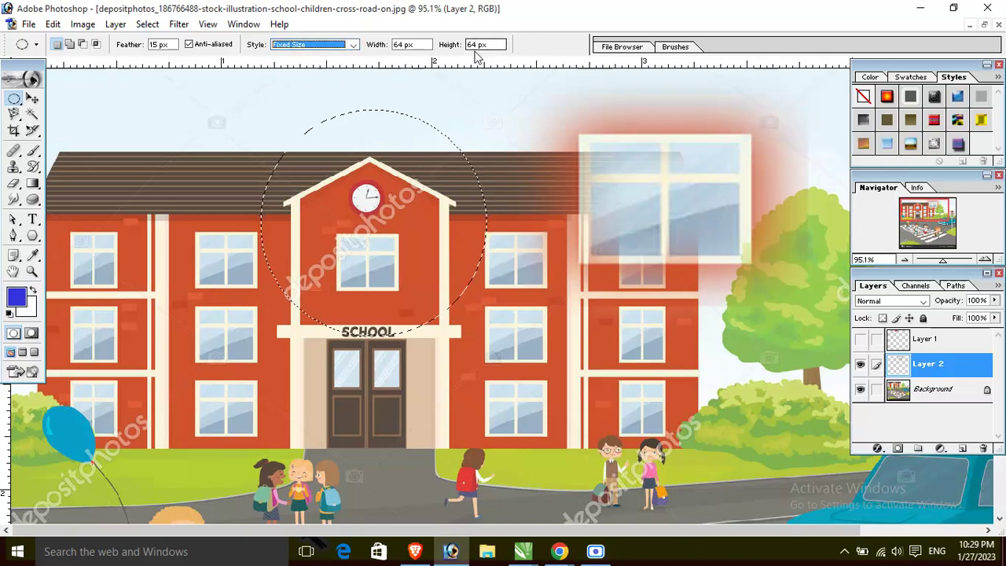
click(170, 187)
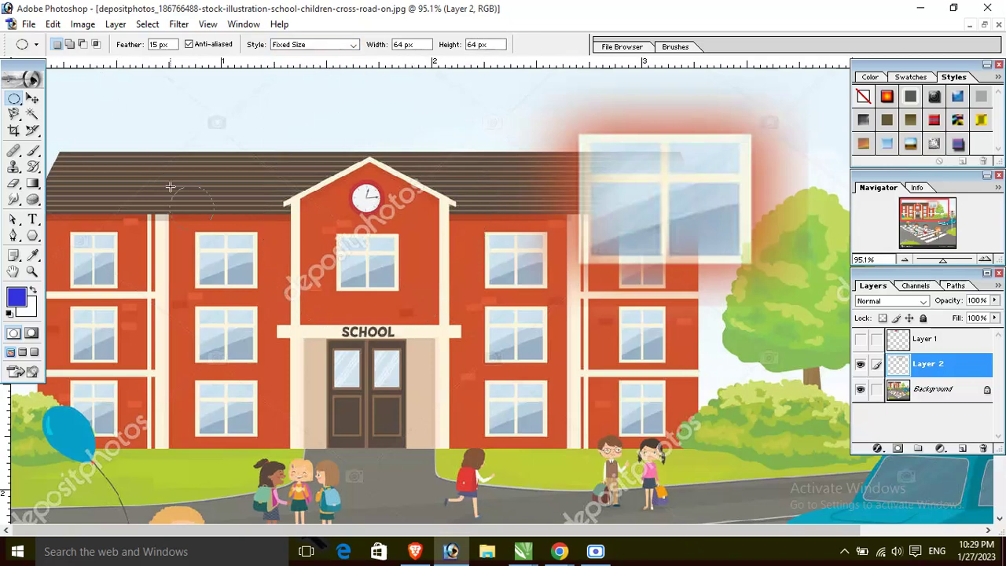
drag(278, 118, 361, 117)
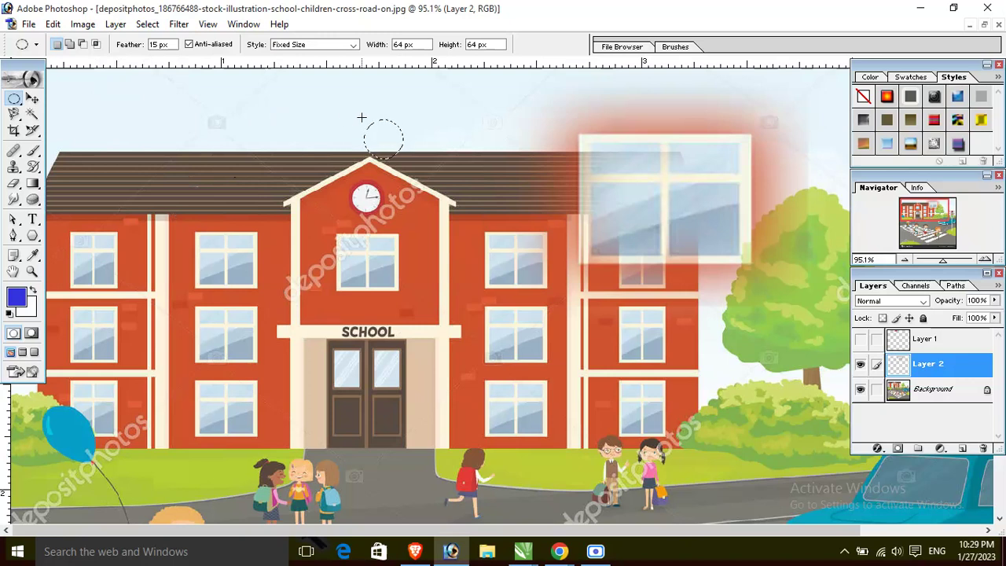